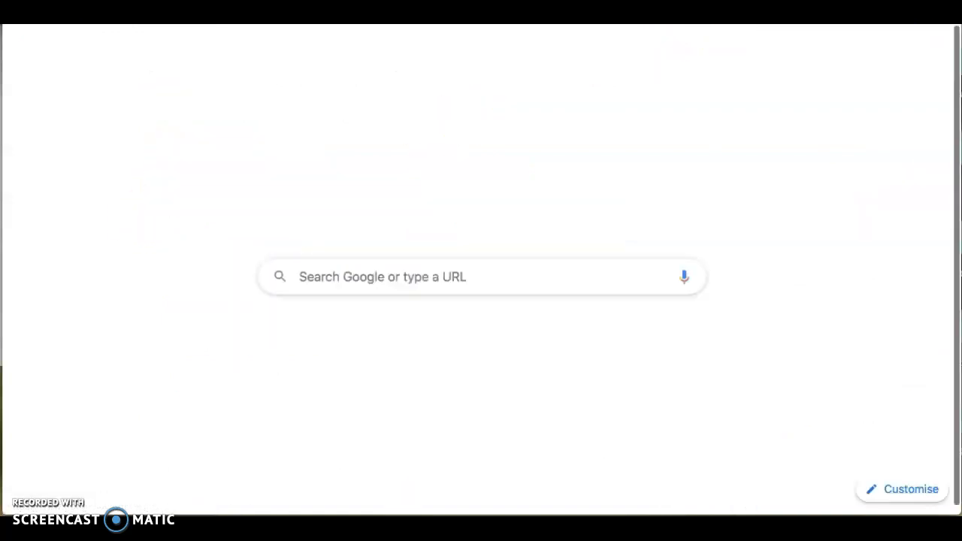
# - Go to gmail.com in the browser
pyautogui.write('gmail.com')
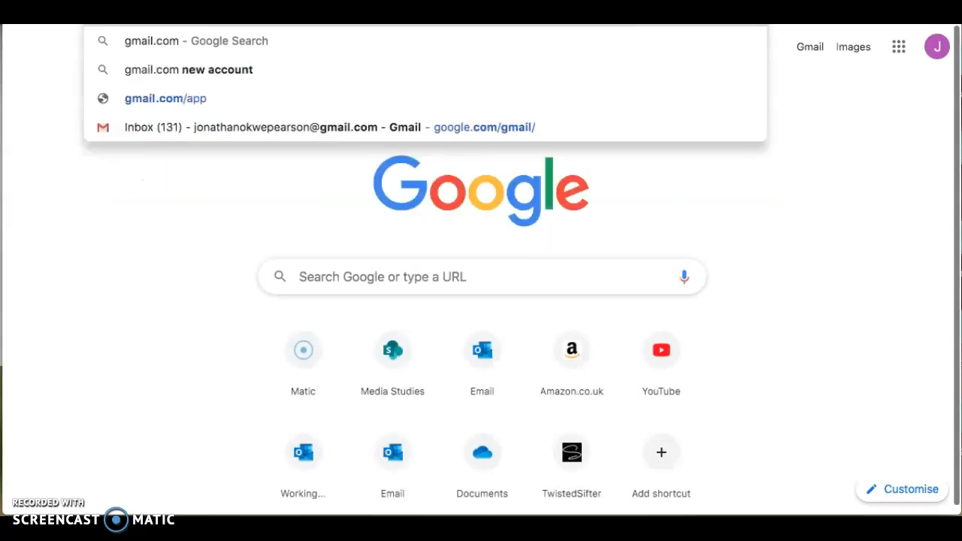
pyautogui.press('Return')
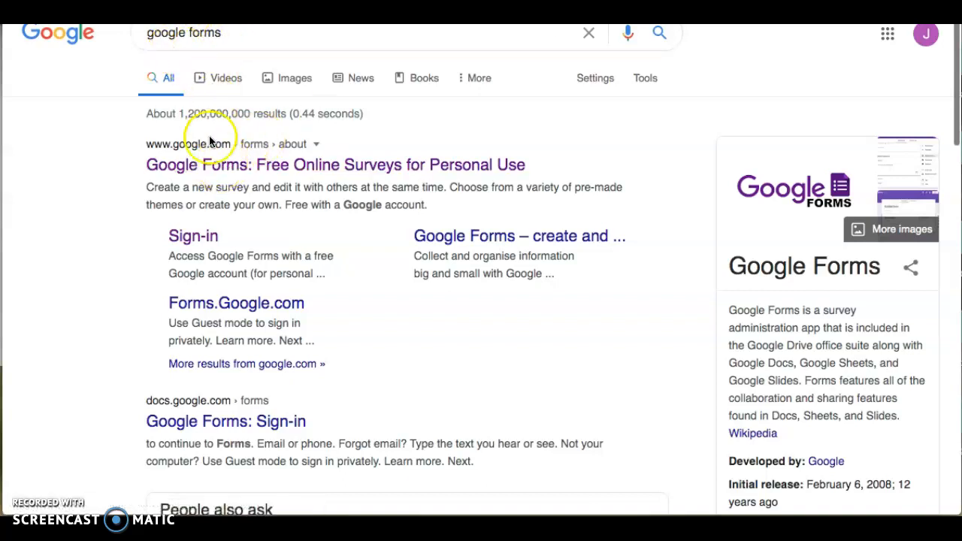
# - Open Google Forms for personal use from the search results and start a new blank form
pyautogui.click(224, 173)
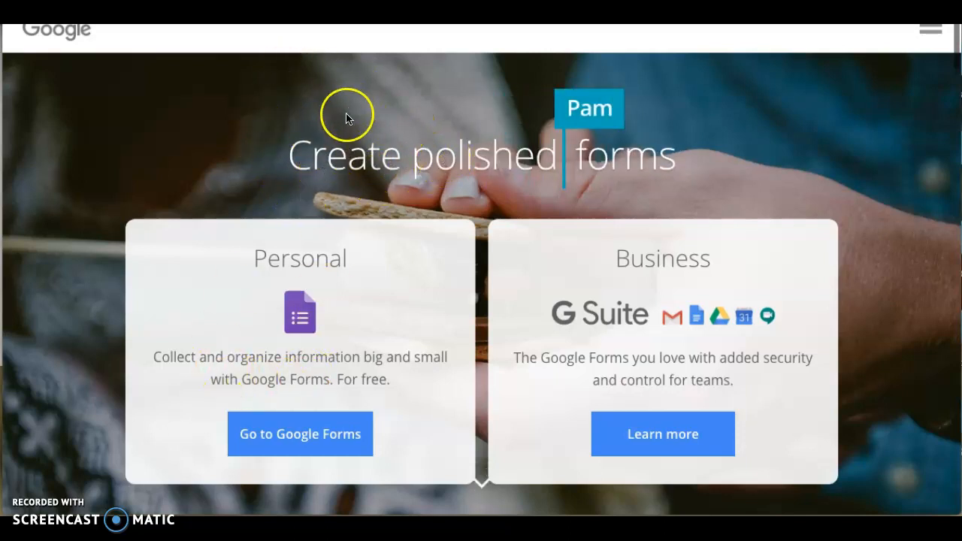
pyautogui.click(285, 428)
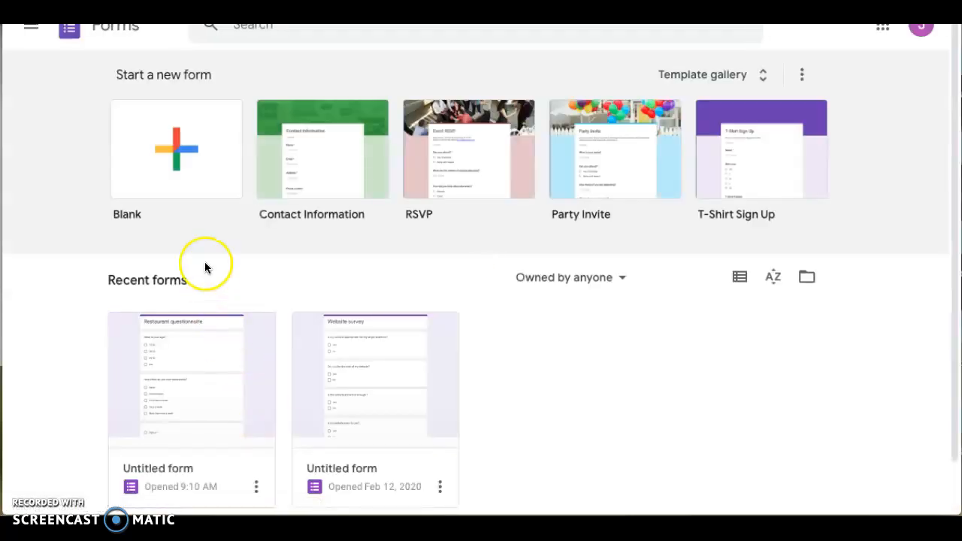
pyautogui.click(167, 149)
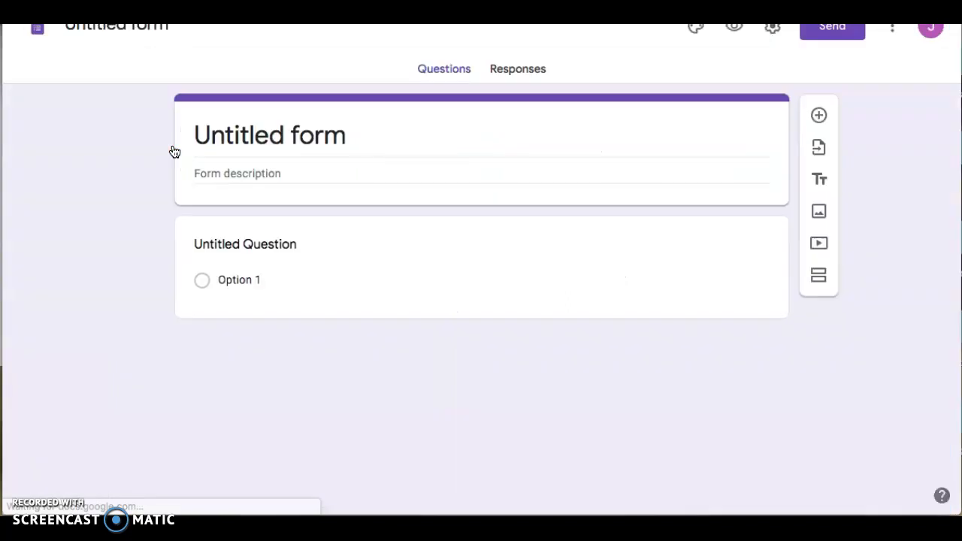
# - Title the untitled form "Restaurant Questionnaire"
pyautogui.click(265, 133)
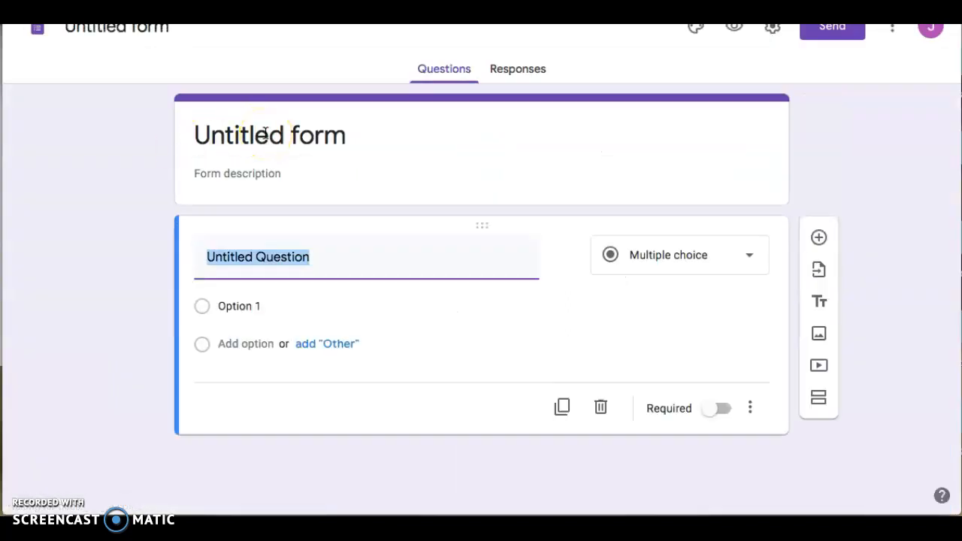
pyautogui.click(318, 135)
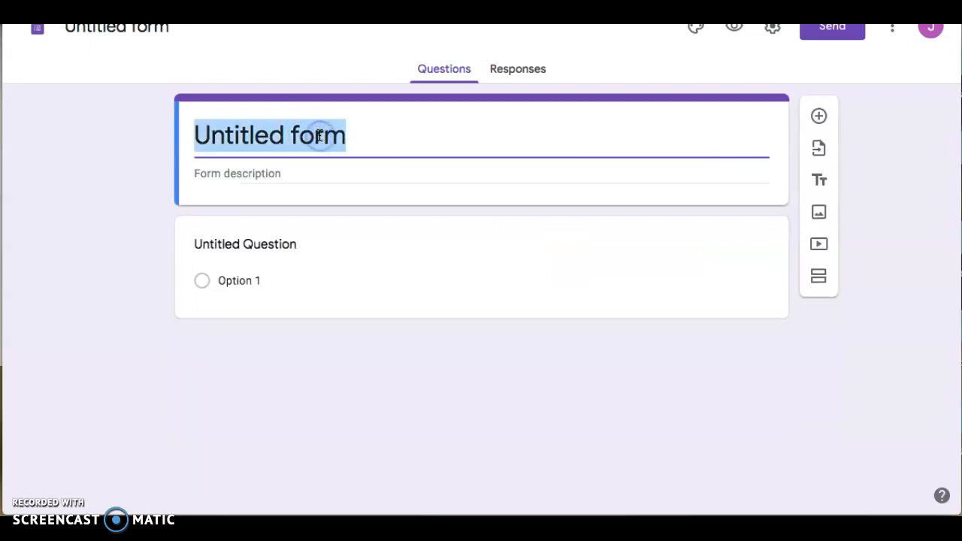
pyautogui.write('Restaur')
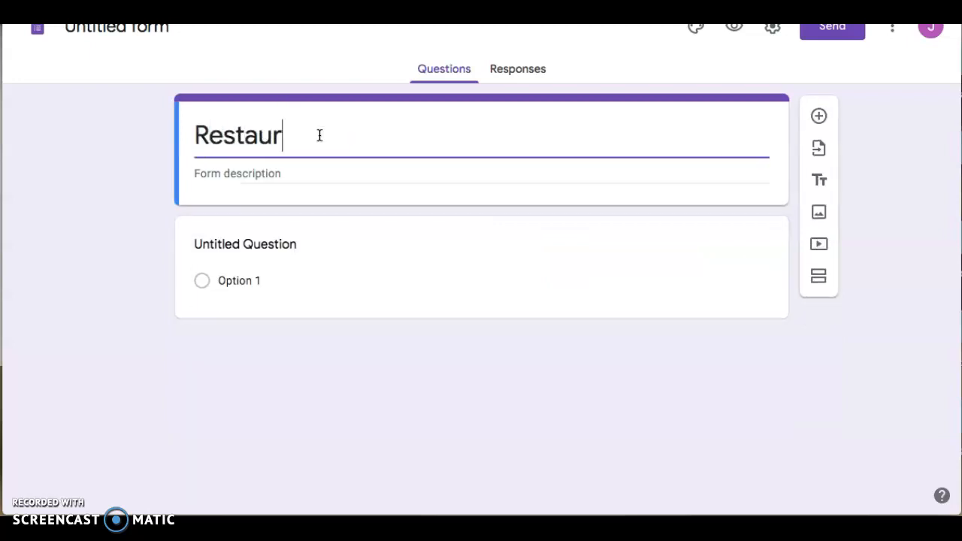
pyautogui.write('ant Qu')
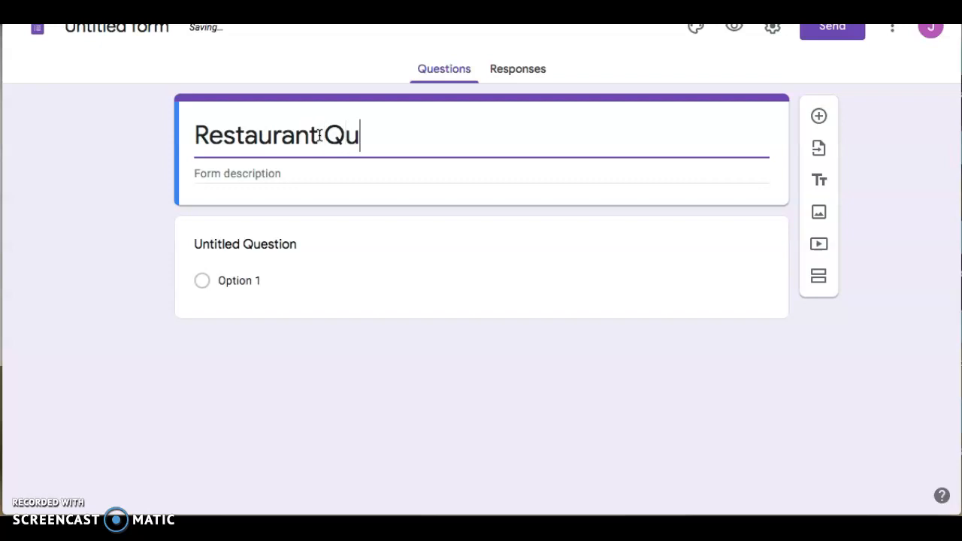
pyautogui.write('estionnaire')
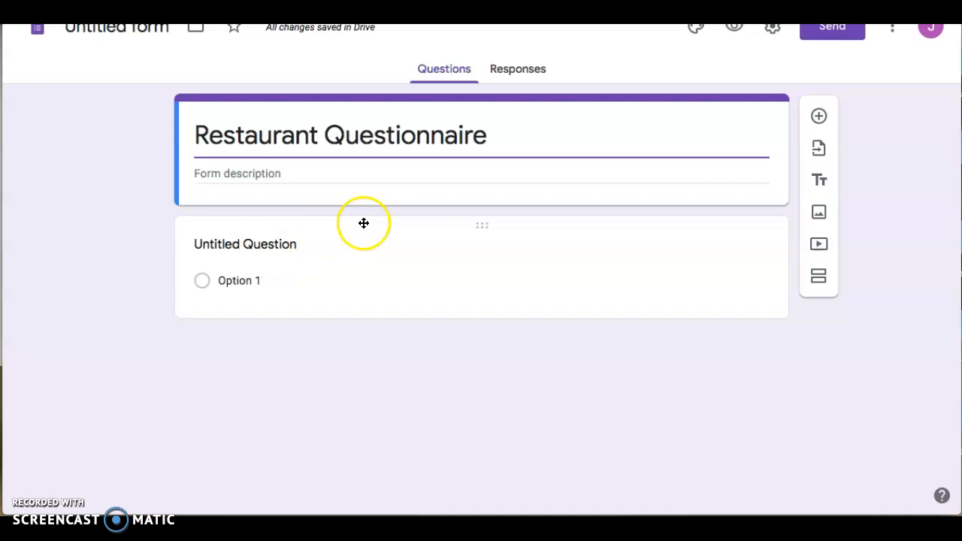
# - Set the first question to "What is your gender?" and add all of the suggested answer options
pyautogui.click(290, 245)
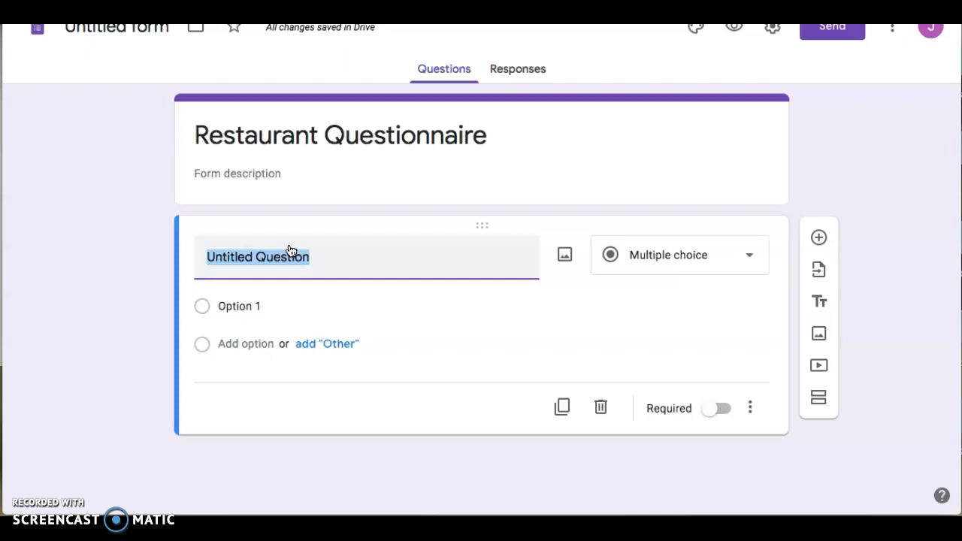
pyautogui.write('What is your gender?')
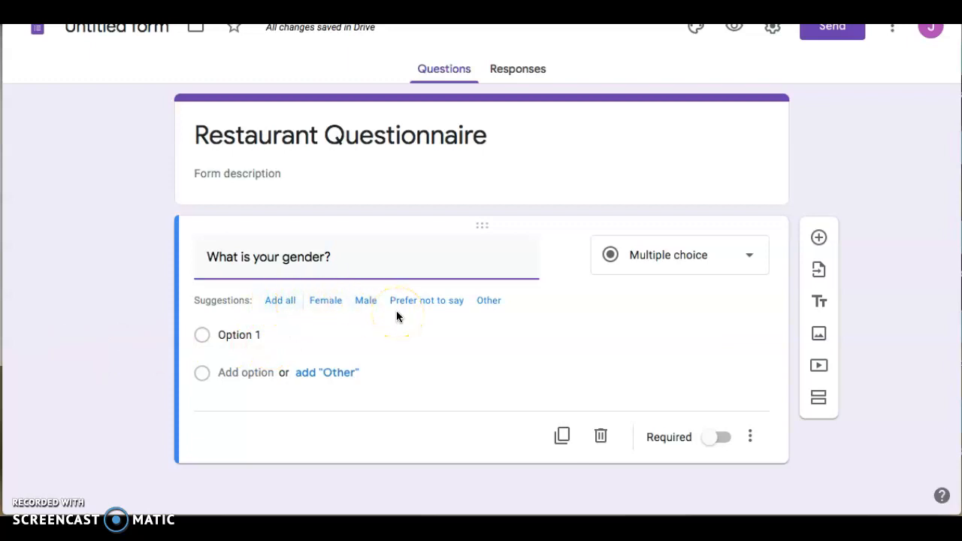
pyautogui.click(286, 305)
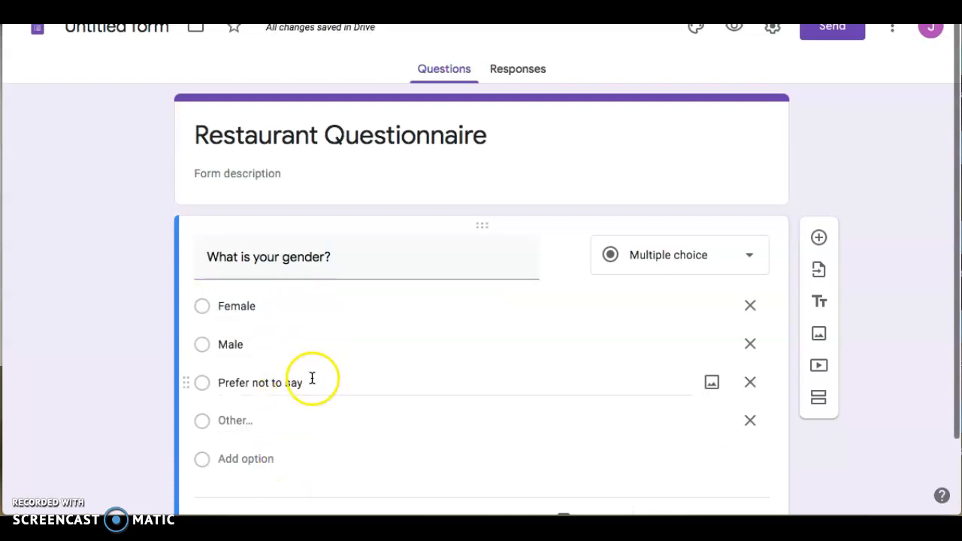
# - Add a second question to the form with the text "How old are you?"
pyautogui.scroll(-1, 363, 391)
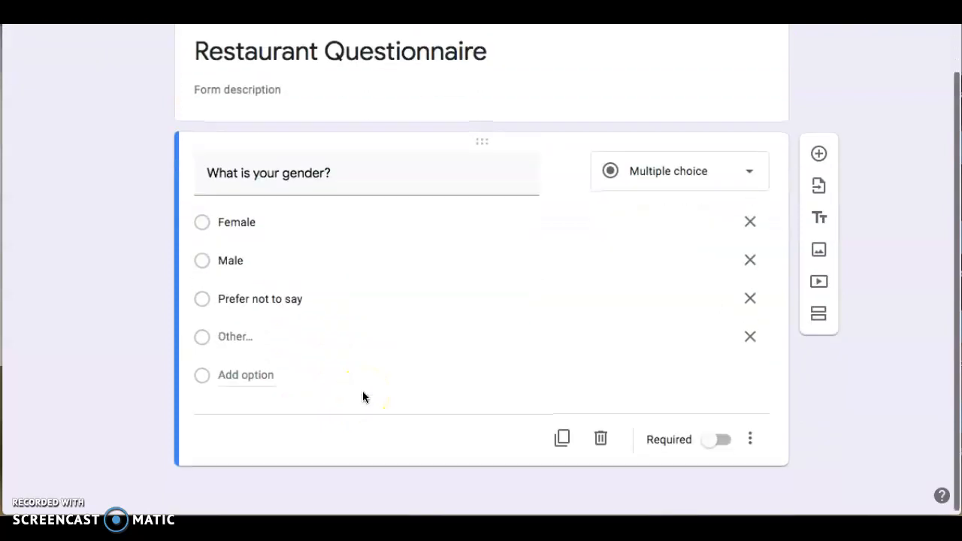
pyautogui.click(821, 156)
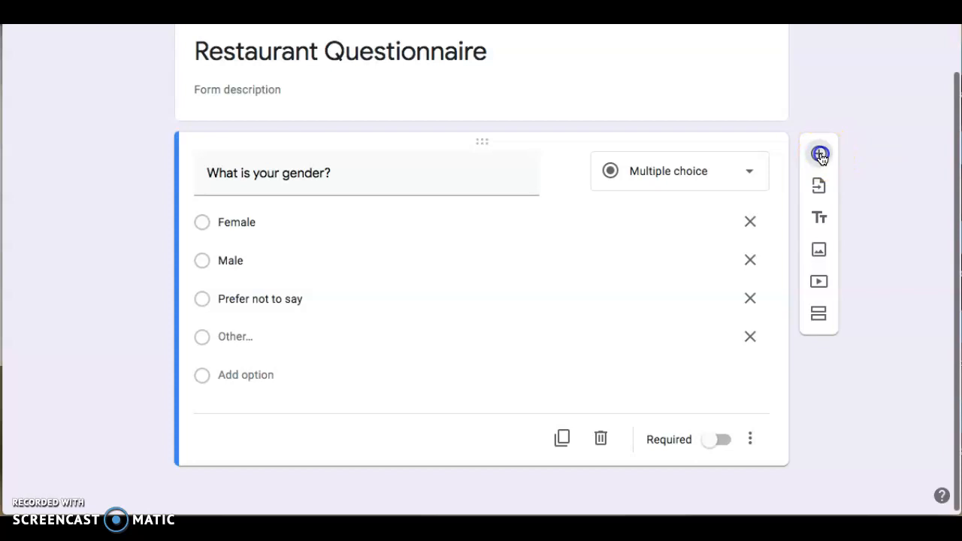
pyautogui.write('Hoiw')
pyautogui.press('BackSpace')
pyautogui.press('BackSpace')
pyautogui.write('ow')
pyautogui.press('BackSpace')
pyautogui.press('BackSpace')
pyautogui.press('BackSpace')
pyautogui.write('w old are you?')
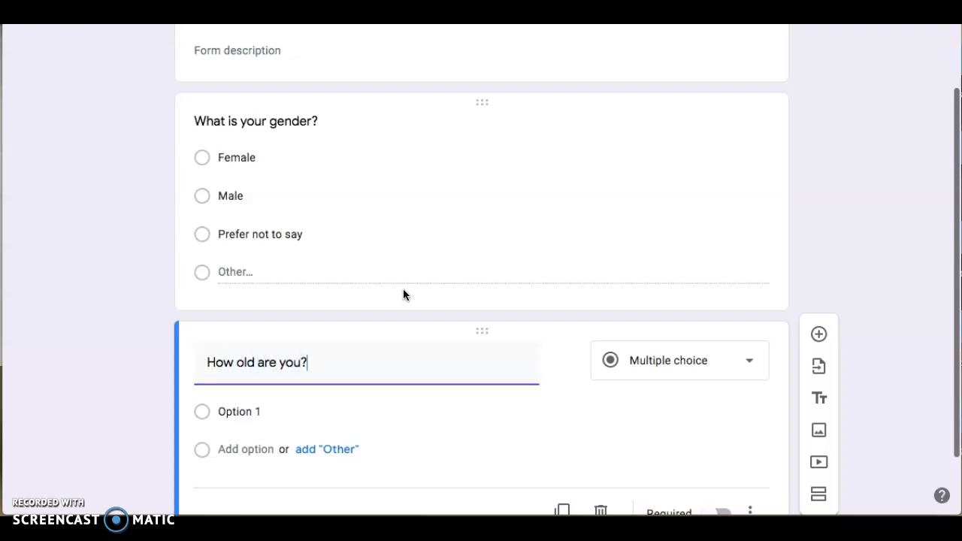
# - Give the age question the answer options "Below 15", "15-20", "20-25", "25-30" and "35+"
pyautogui.scroll(-1, 363, 388)
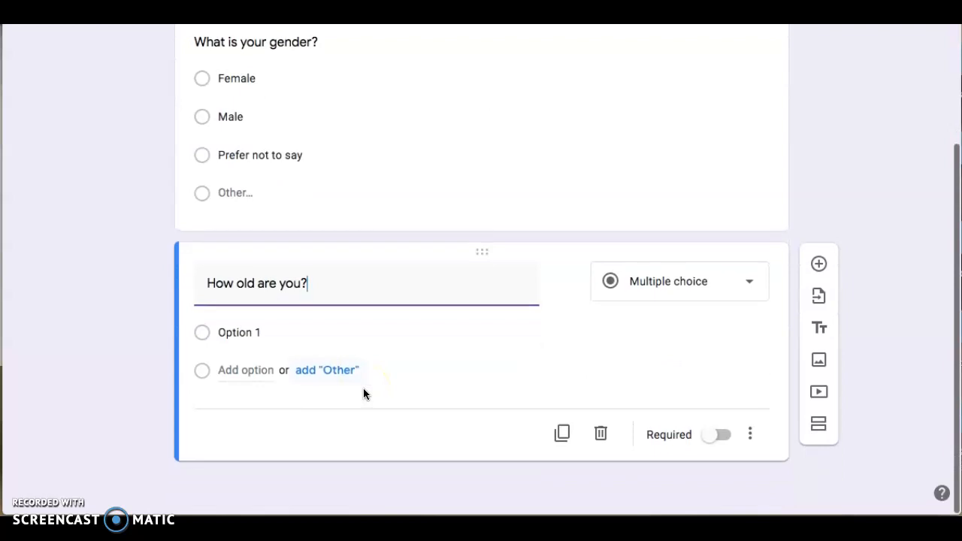
pyautogui.click(250, 328)
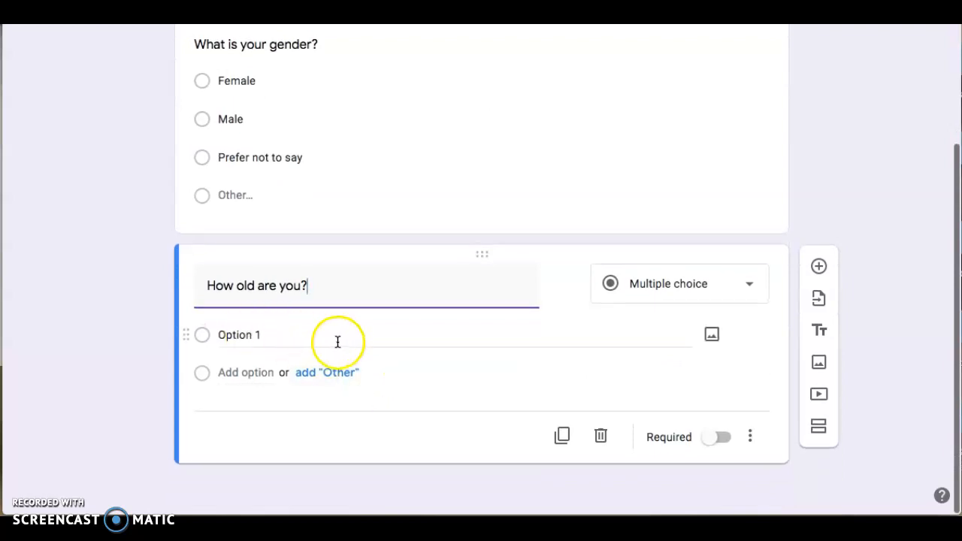
pyautogui.click(204, 337)
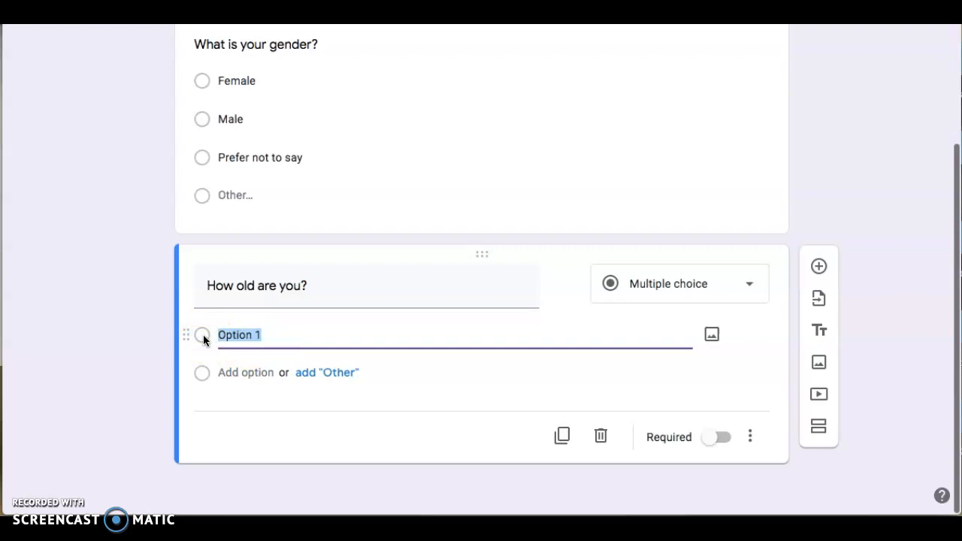
pyautogui.write('Below 15')
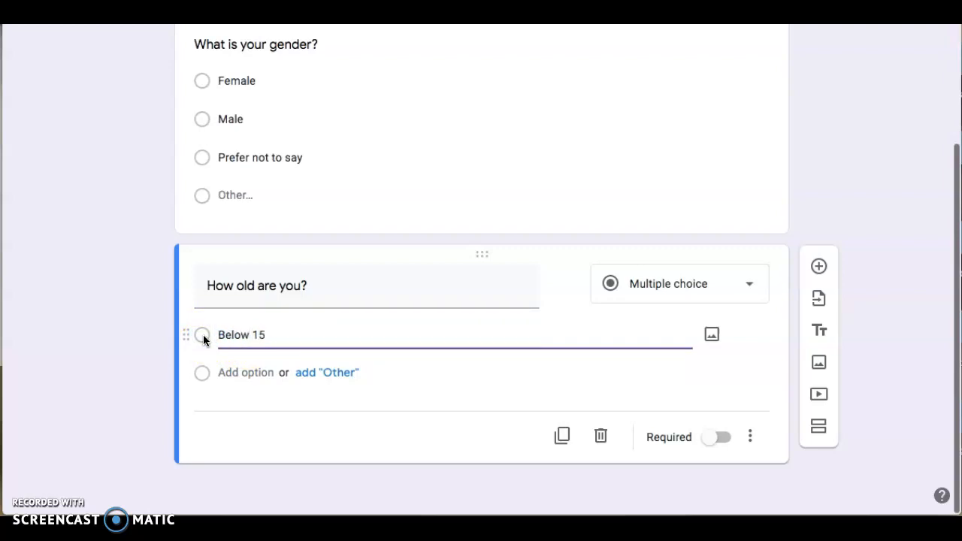
pyautogui.press('Return')
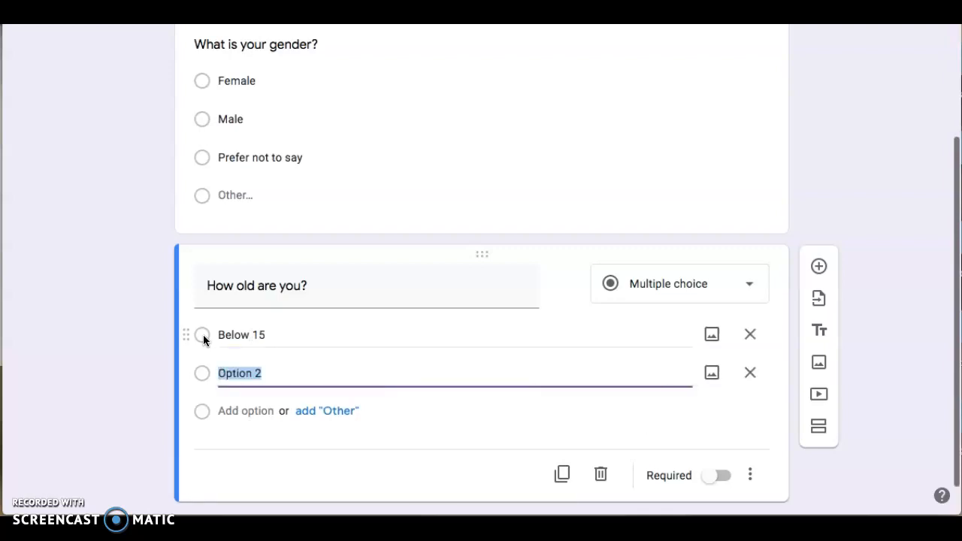
pyautogui.write('15-20')
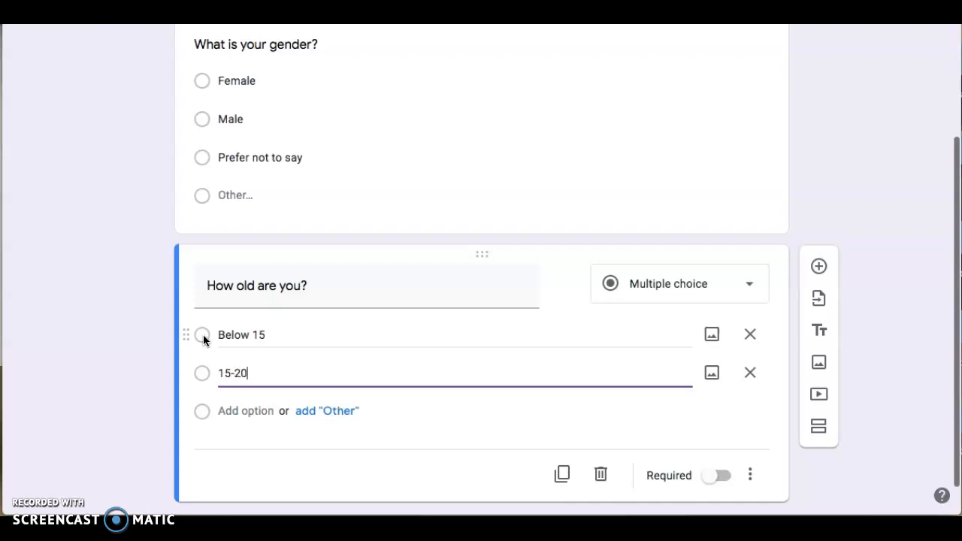
pyautogui.press('Return')
pyautogui.write('20-25')
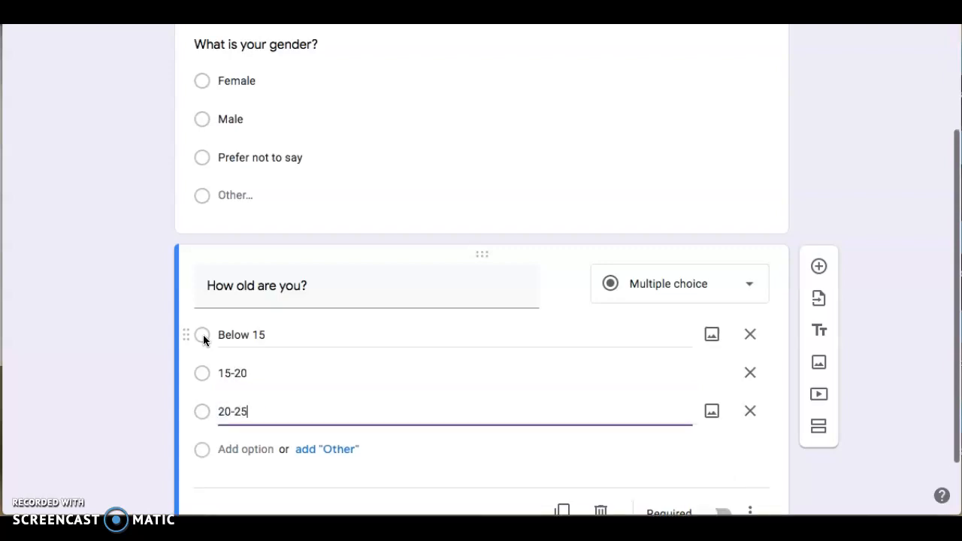
pyautogui.press('Return')
pyautogui.write('25-30')
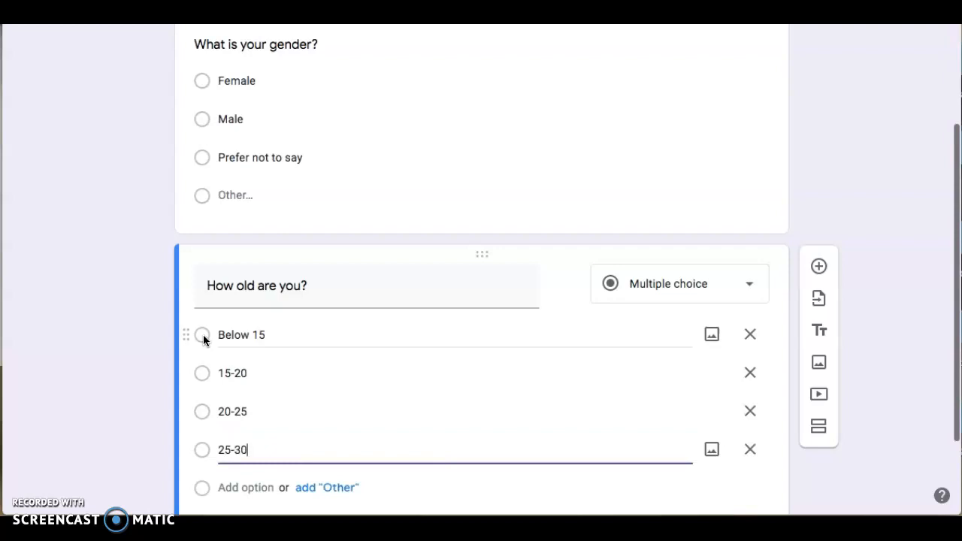
pyautogui.press('Return')
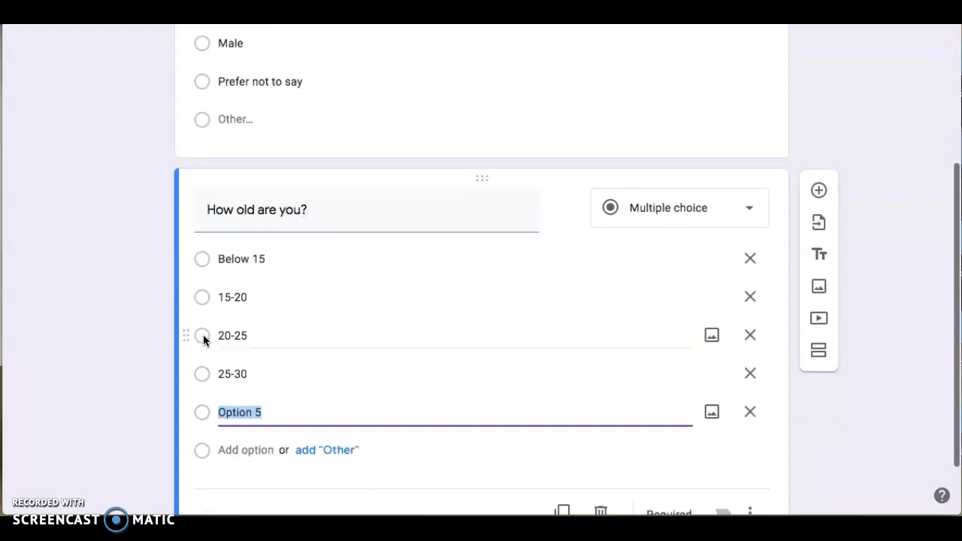
pyautogui.write('35+')
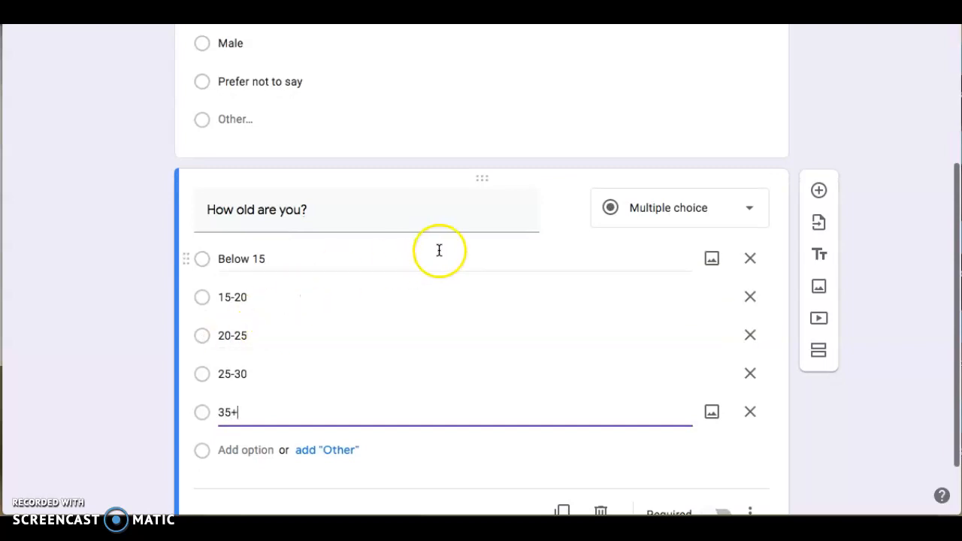
pyautogui.press('Return')
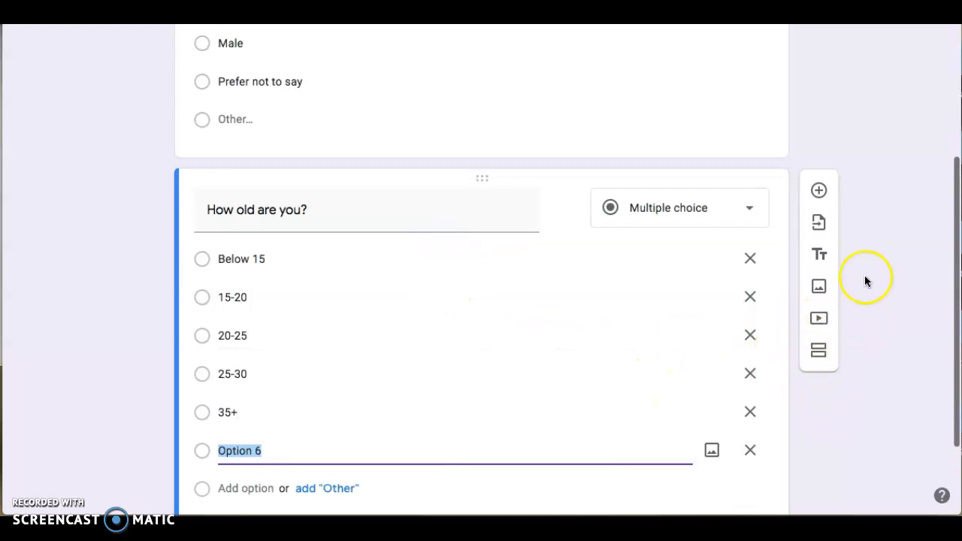
# - Add a third question to the form with the text "How many times do you visit restaurants?"
pyautogui.click(818, 190)
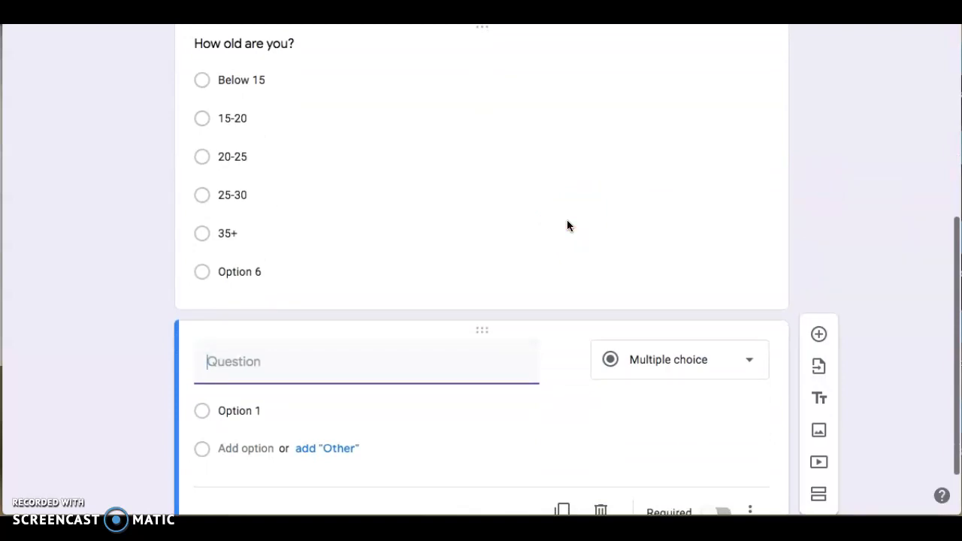
pyautogui.write('How many times do you visit restaurants?')
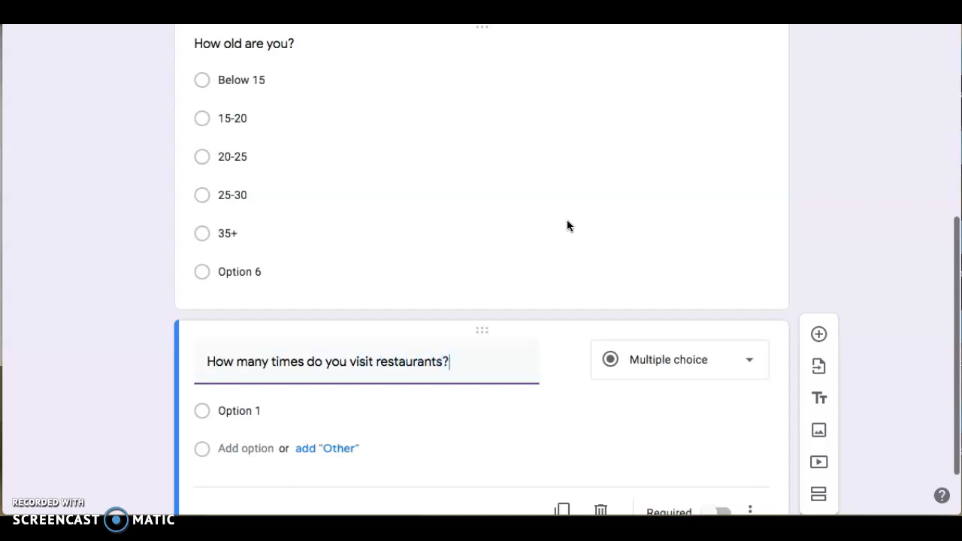
pyautogui.click(339, 350)
# - Give the restaurant visits question its first two answer options, "Never" and "Once a year"
pyautogui.click(258, 406)
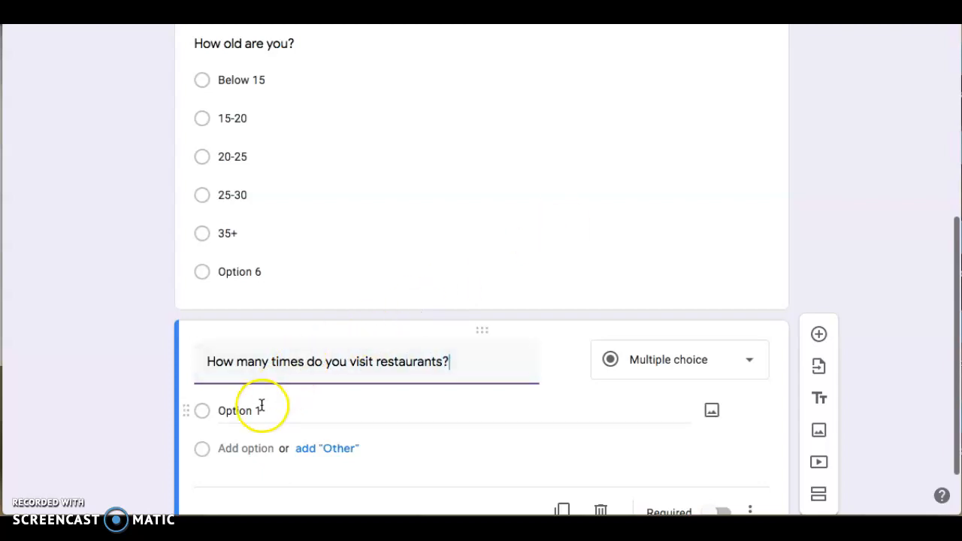
pyautogui.write('Never')
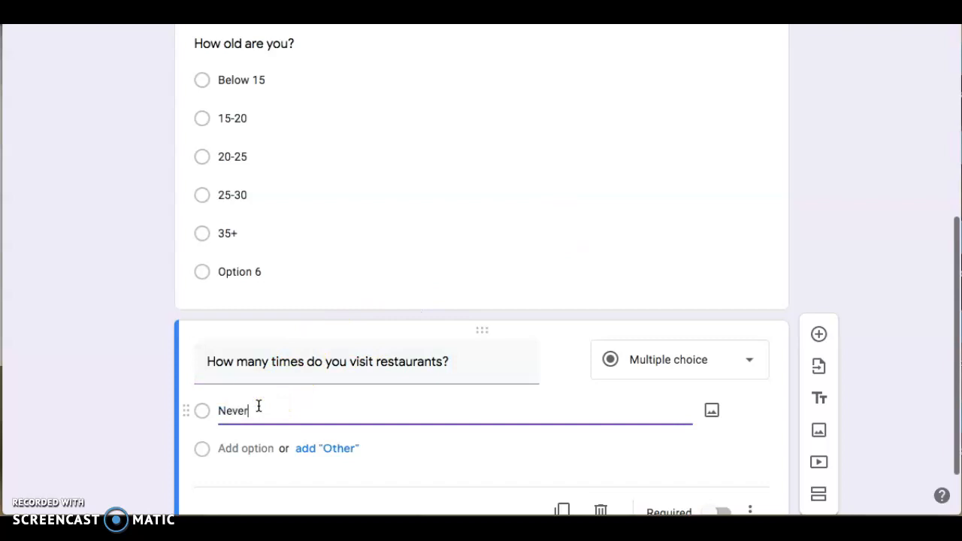
pyautogui.press('Return')
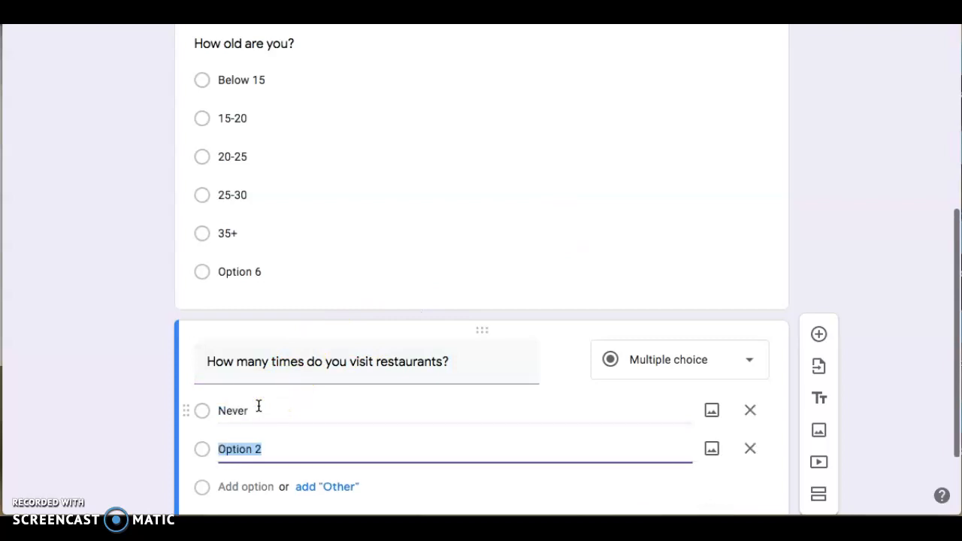
pyautogui.write('Once')
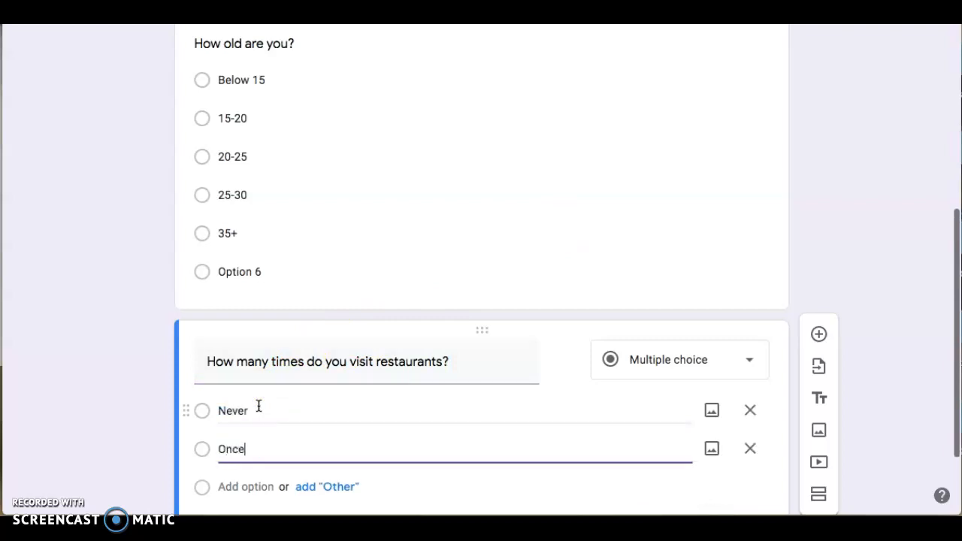
pyautogui.press('BackSpace')
pyautogui.write('e a year')
pyautogui.press('Return')
# - Add the answer options "a few times a year" and "once a month" to the restaurant visits question
pyautogui.write('a few imes a')
pyautogui.press('BackSpace')
pyautogui.press('BackSpace')
pyautogui.press('BackSpace')
pyautogui.press('BackSpace')
pyautogui.press('BackSpace')
pyautogui.press('BackSpace')
pyautogui.press('BackSpace')
pyautogui.write('times a year')
pyautogui.press('Return')
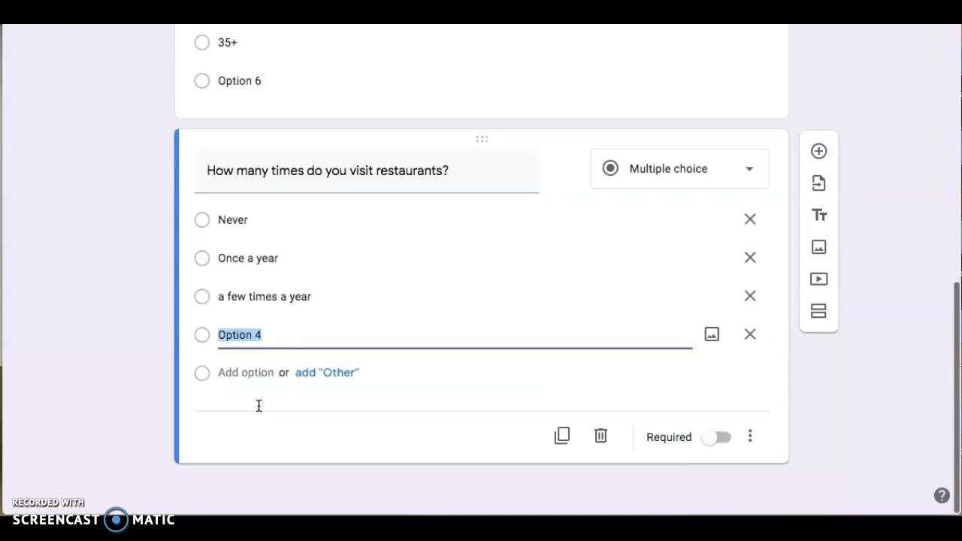
pyautogui.write('once ')
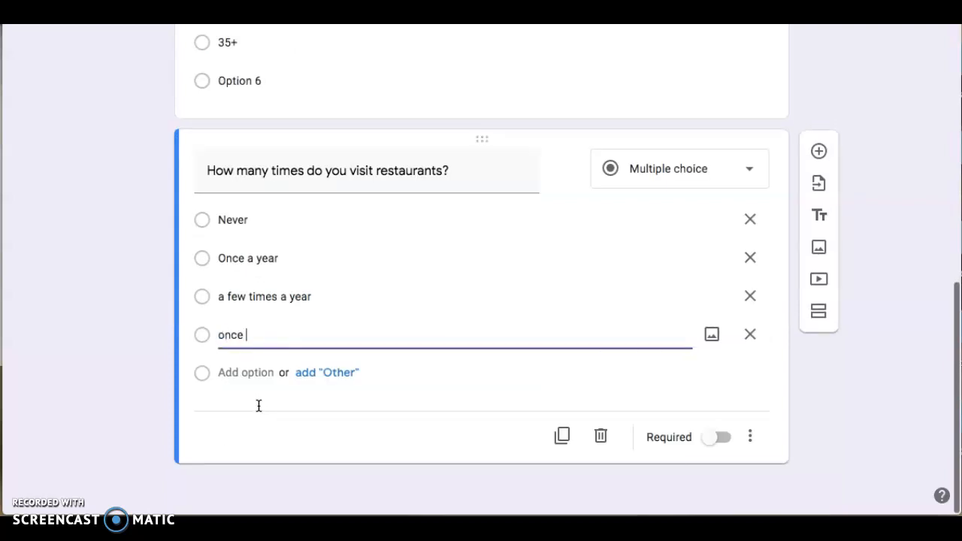
pyautogui.write('a month')
pyautogui.press('Return')
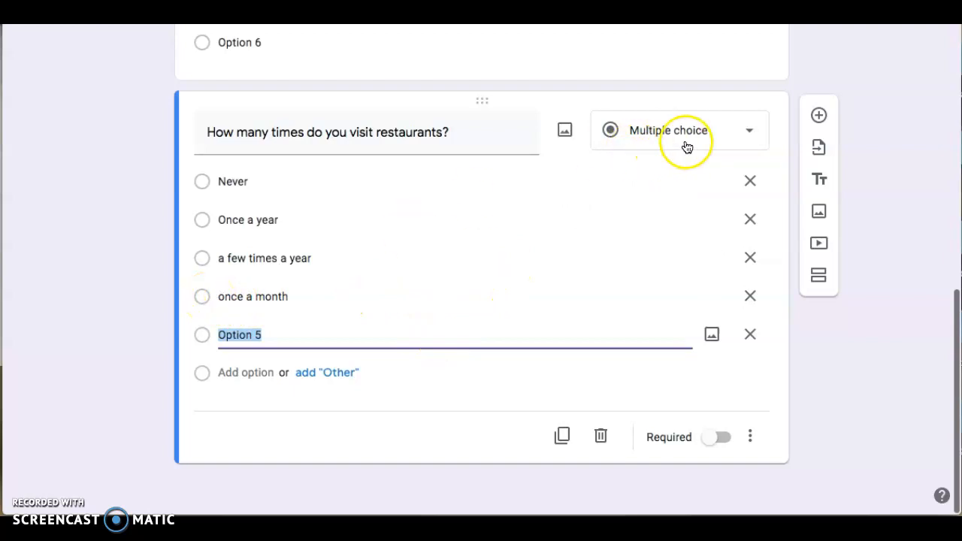
pyautogui.click(750, 139)
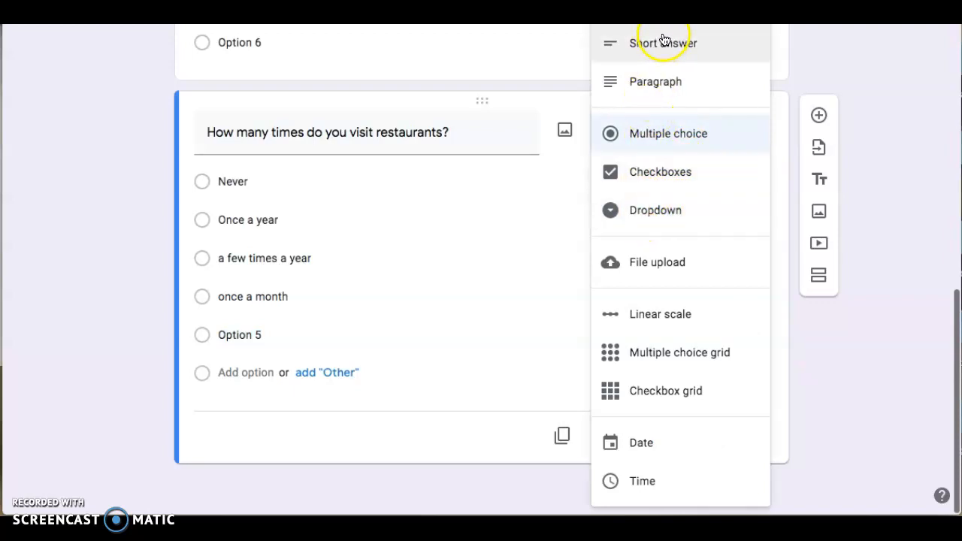
pyautogui.click(510, 311)
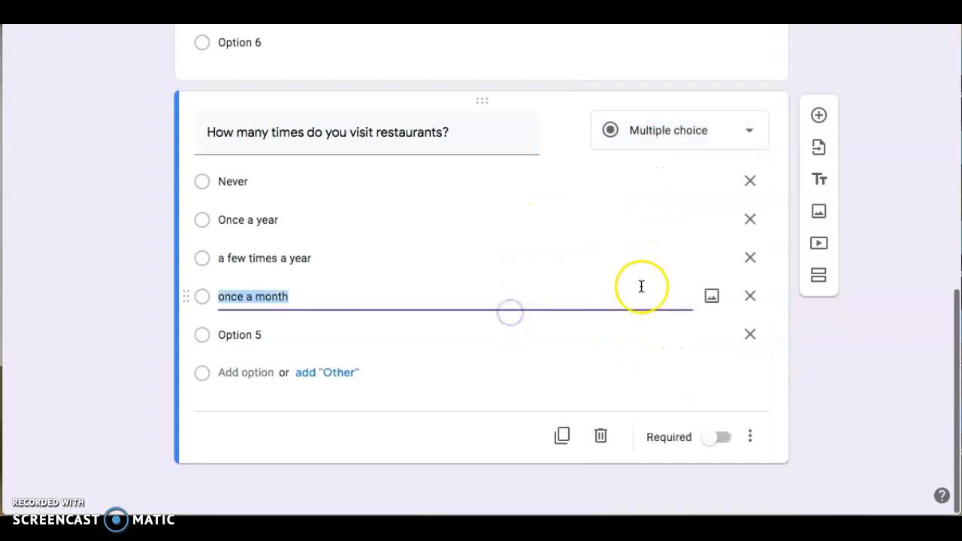
# - Add a fourth question with the text "What did you like about my website?" and make it a short answer question
pyautogui.click(819, 116)
pyautogui.write('What ')
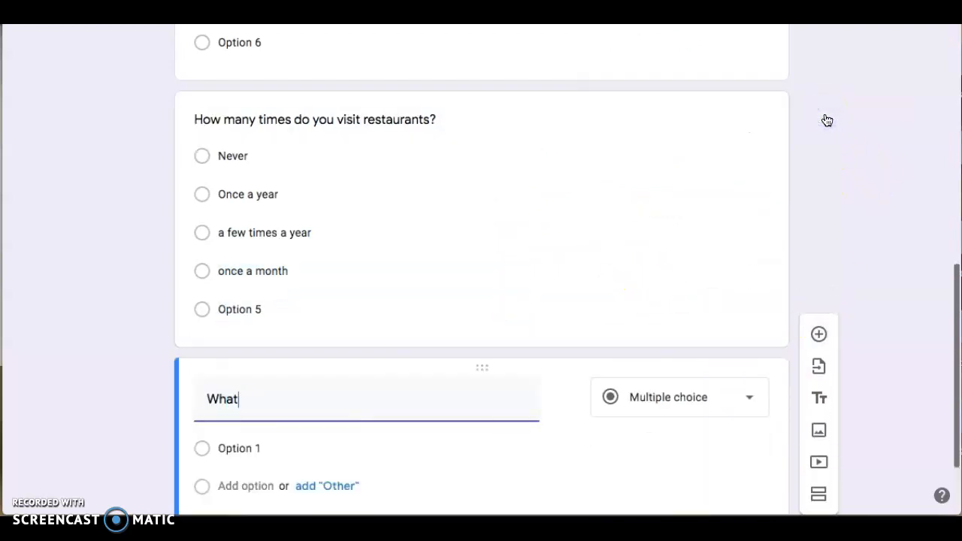
pyautogui.write('did you like about m')
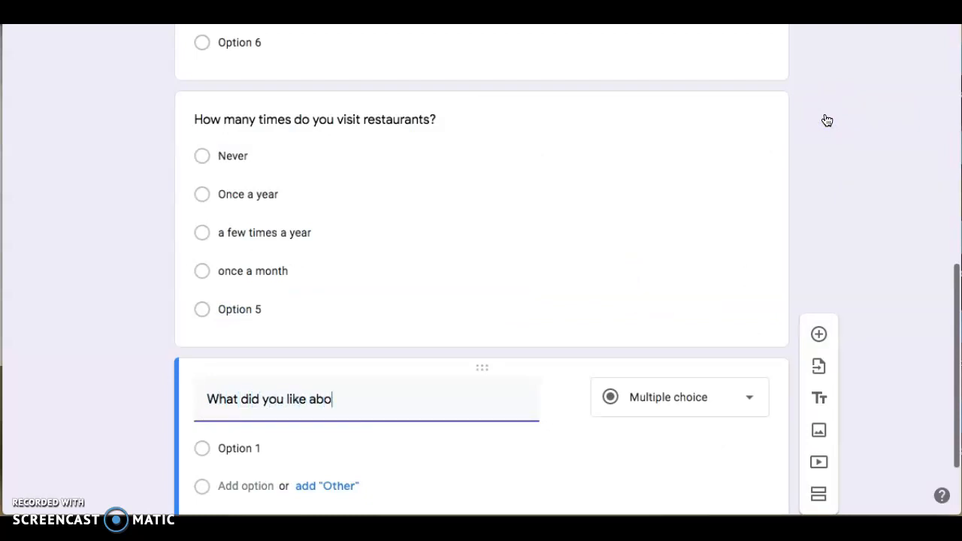
pyautogui.write('y website?')
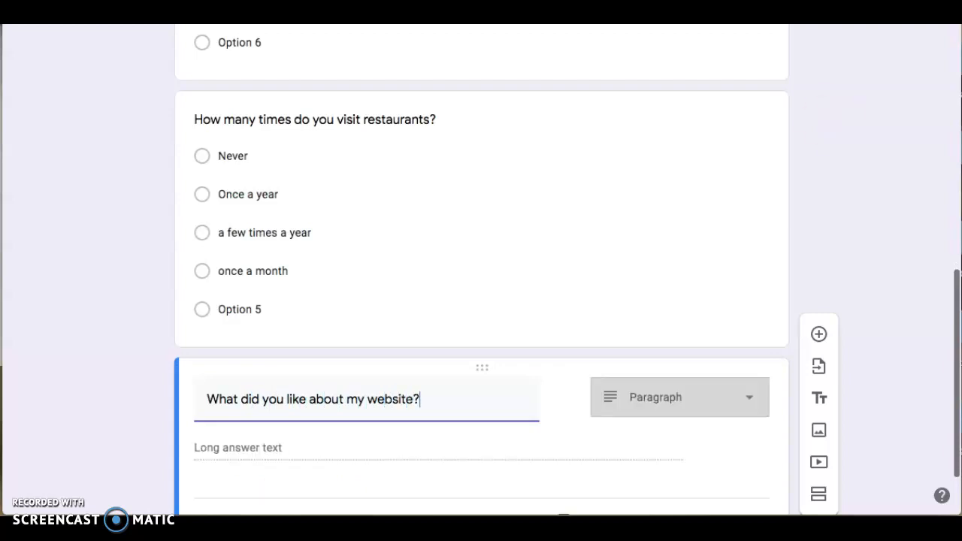
pyautogui.scroll(-1, 752, 401)
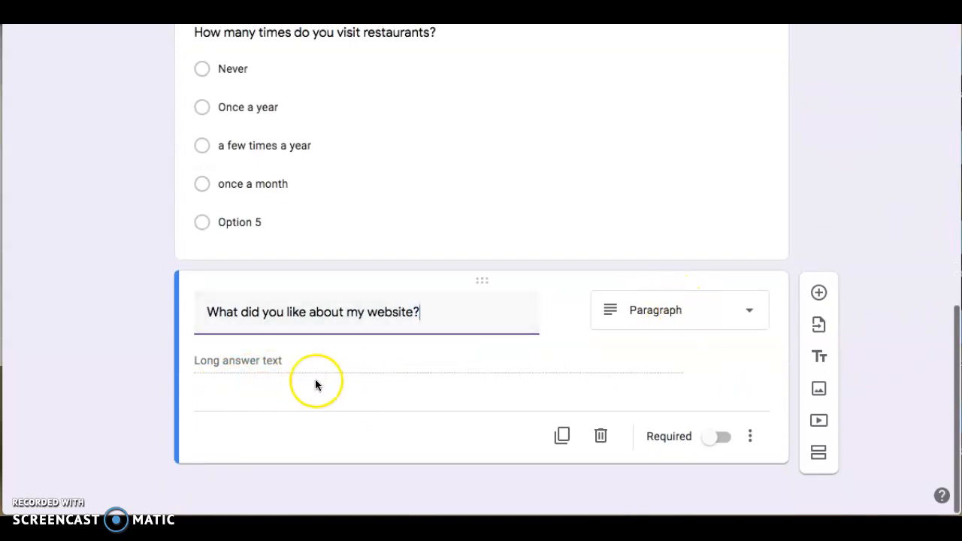
pyautogui.click(739, 317)
pyautogui.click(664, 38)
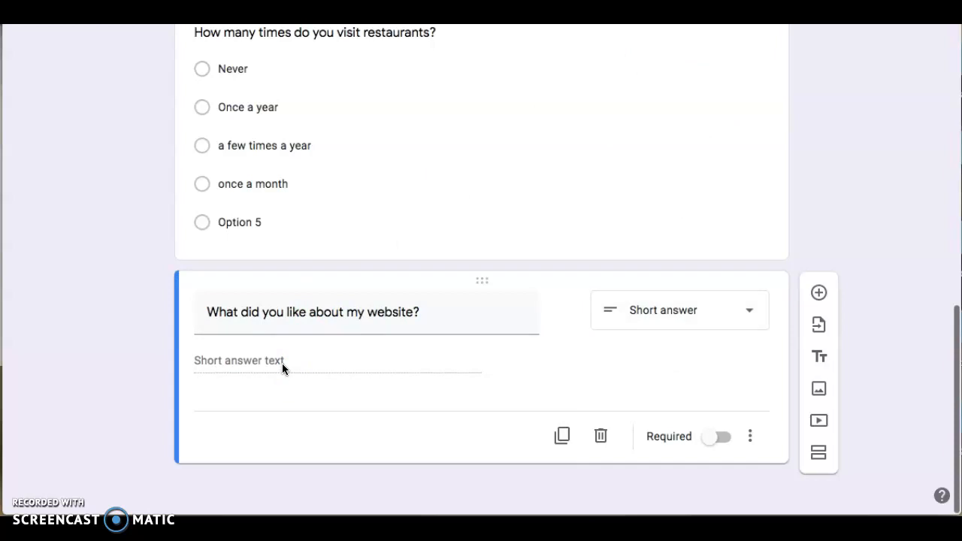
# - Add a fifth question with the text "What needs to improve about my website?" as a paragraph question
pyautogui.click(819, 294)
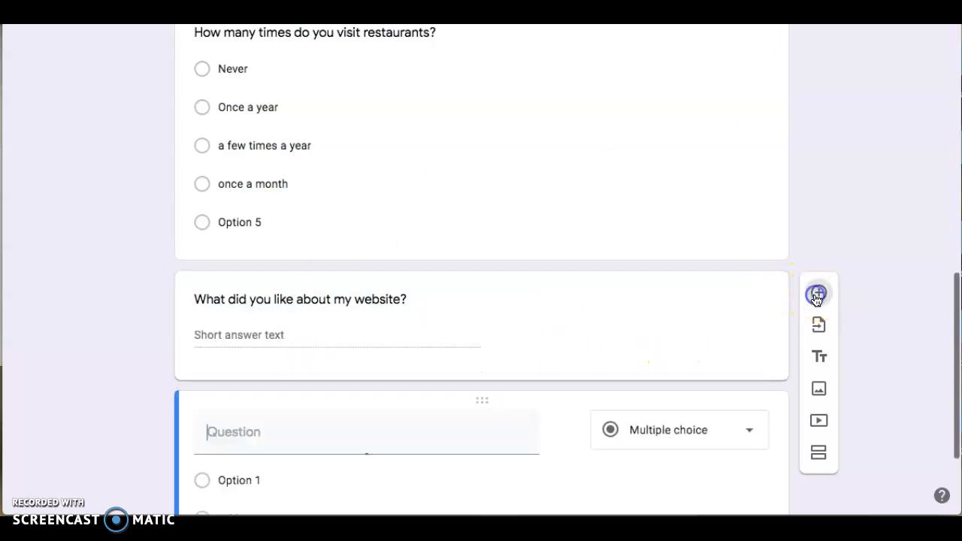
pyautogui.write('What needs o')
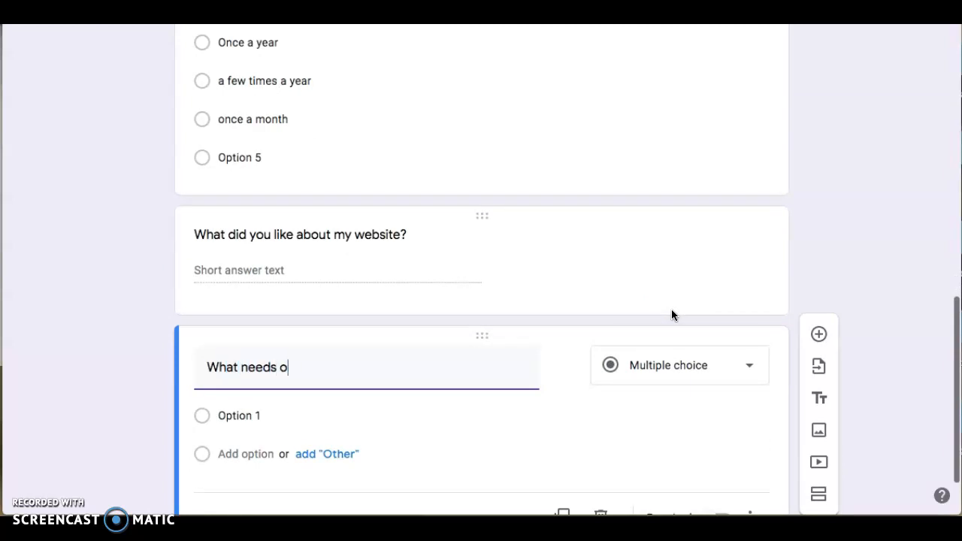
pyautogui.write(' improve')
pyautogui.press('BackSpace')
pyautogui.press('BackSpace')
pyautogui.press('BackSpace')
pyautogui.press('BackSpace')
pyautogui.press('BackSpace')
pyautogui.press('BackSpace')
pyautogui.press('BackSpace')
pyautogui.press('BackSpace')
pyautogui.press('BackSpace')
pyautogui.write('to improve ')
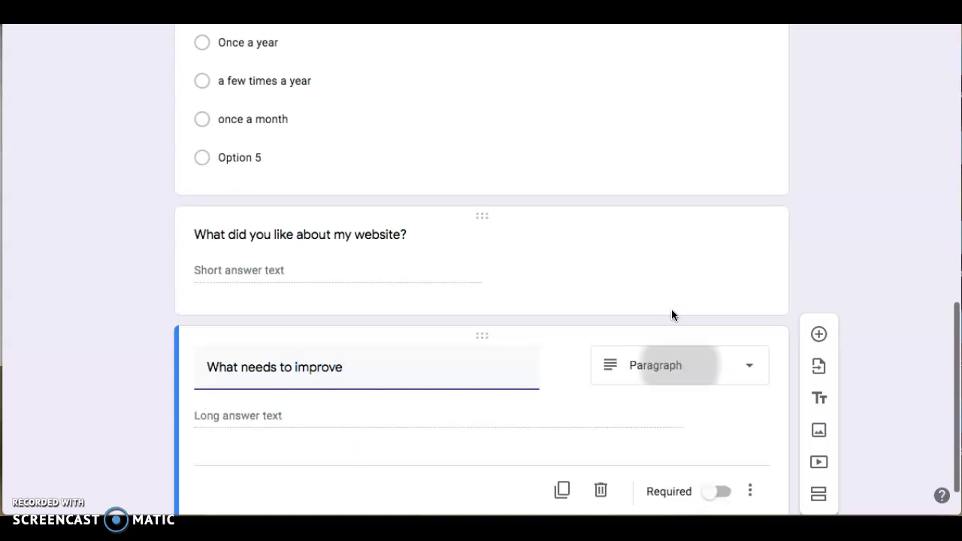
pyautogui.write('about my ')
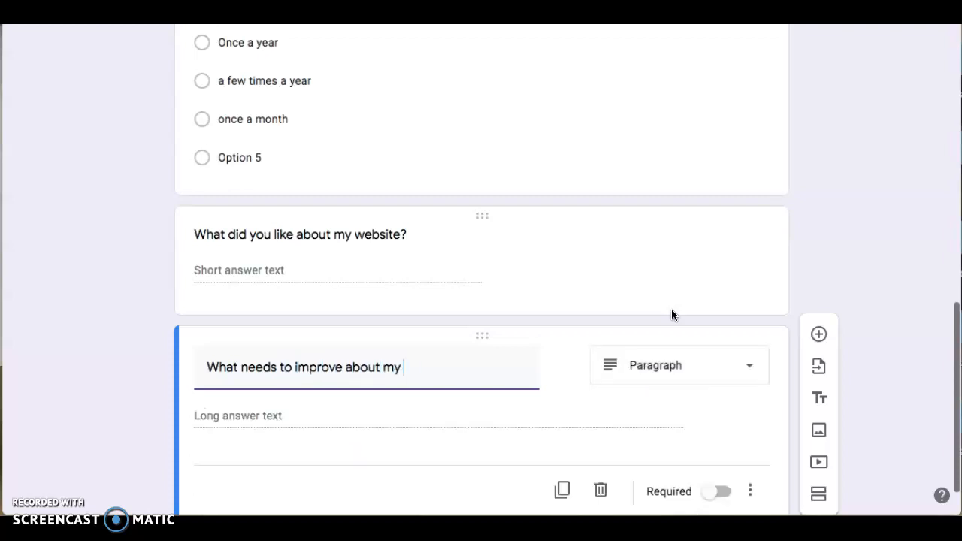
pyautogui.write('website?')
pyautogui.click(610, 382)
pyautogui.click(412, 478)
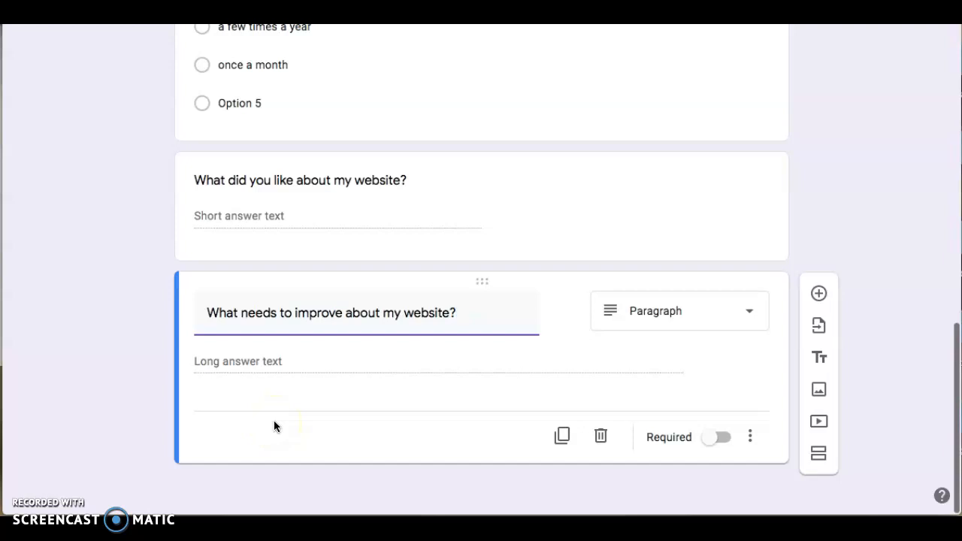
# - Send the form by email to the recipient's address, keeping the default subject and message
pyautogui.scroll(11, 841, 193)
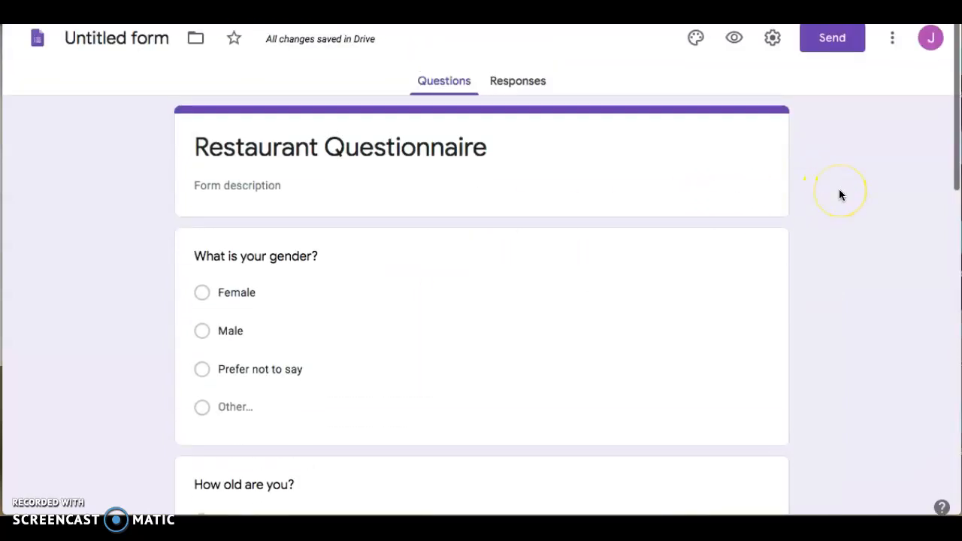
pyautogui.click(833, 36)
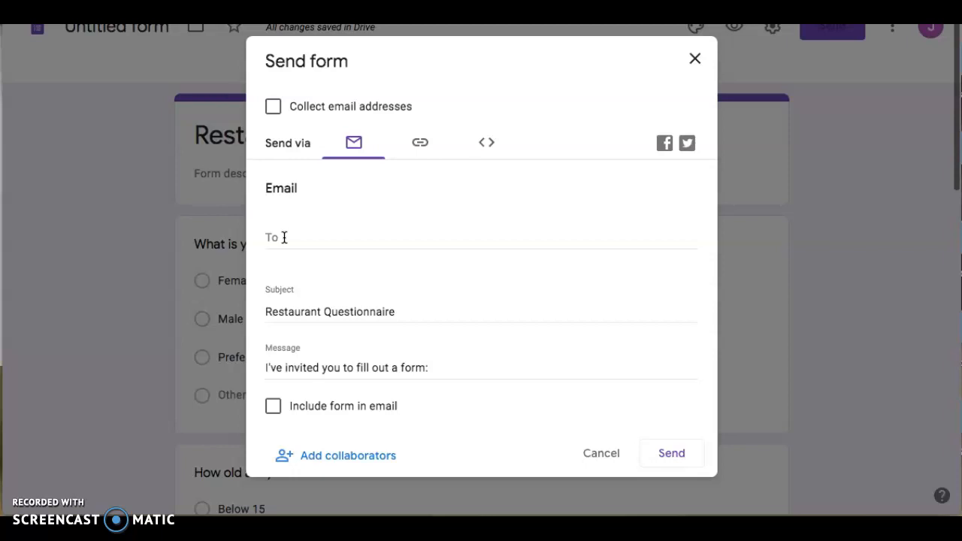
pyautogui.click(282, 237)
pyautogui.write('j')
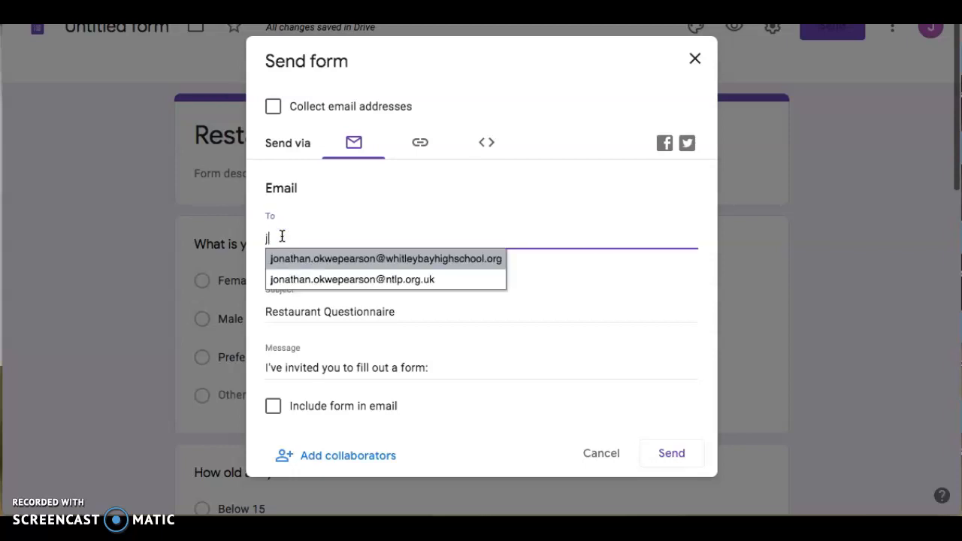
pyautogui.write('onathan')
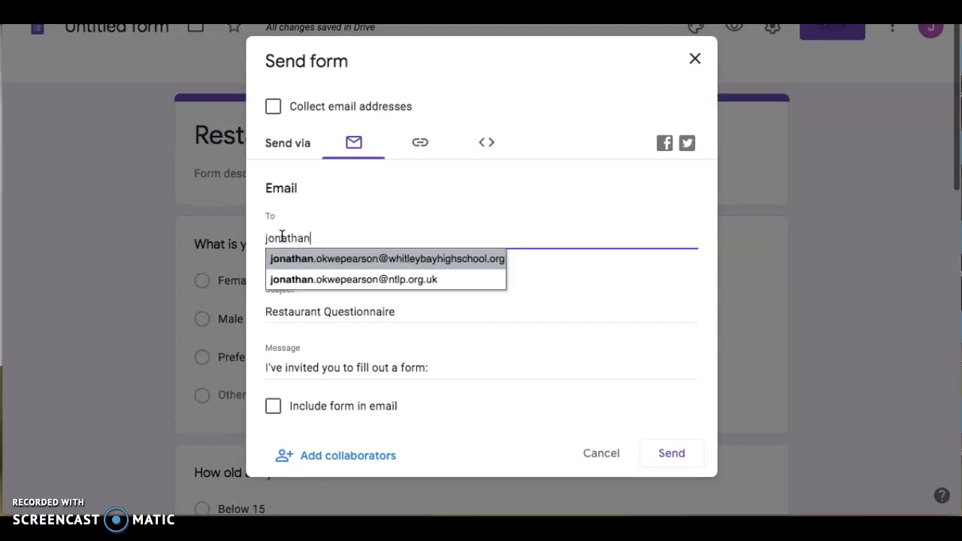
pyautogui.click(318, 260)
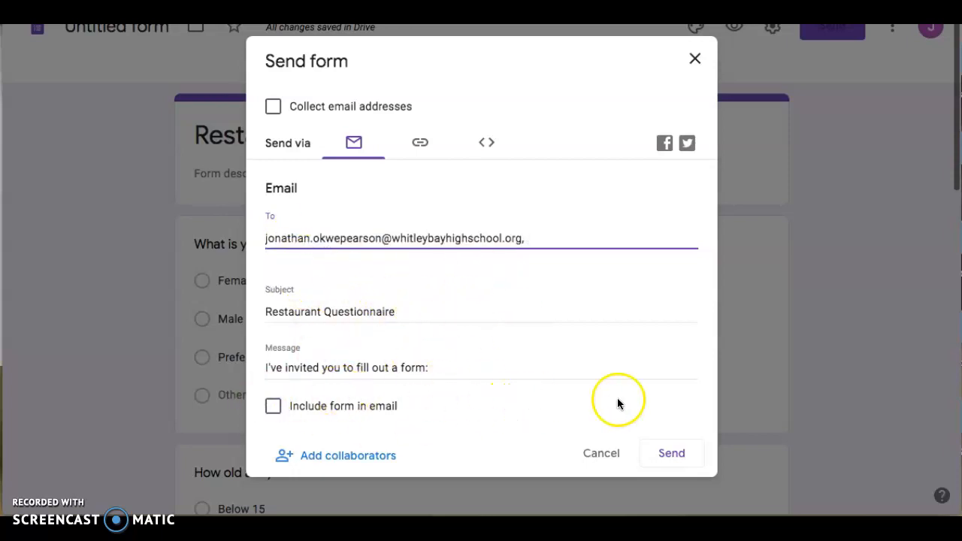
pyautogui.click(661, 456)
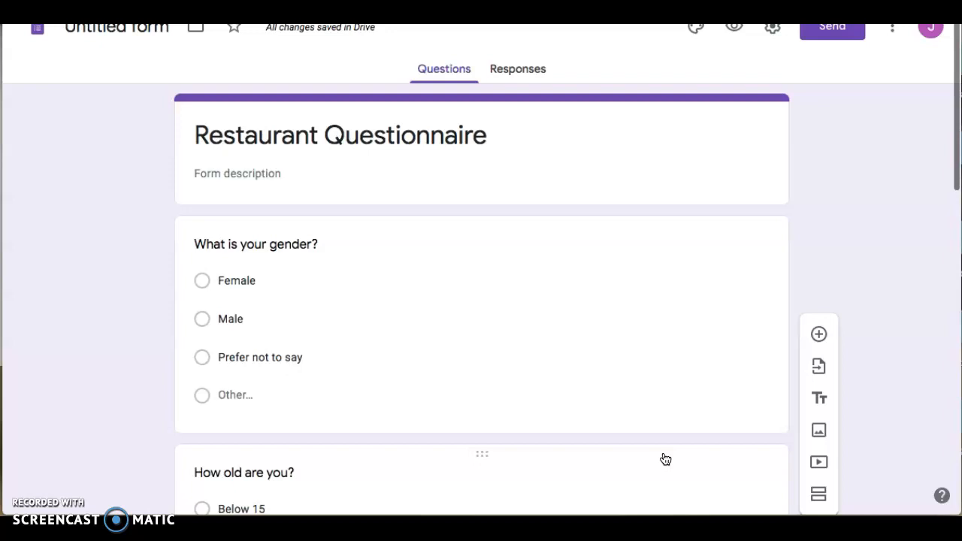
# - Look through all the questions of the finished form from beginning to end
pyautogui.scroll(-2, 665, 459)
pyautogui.scroll(-2, 666, 459)
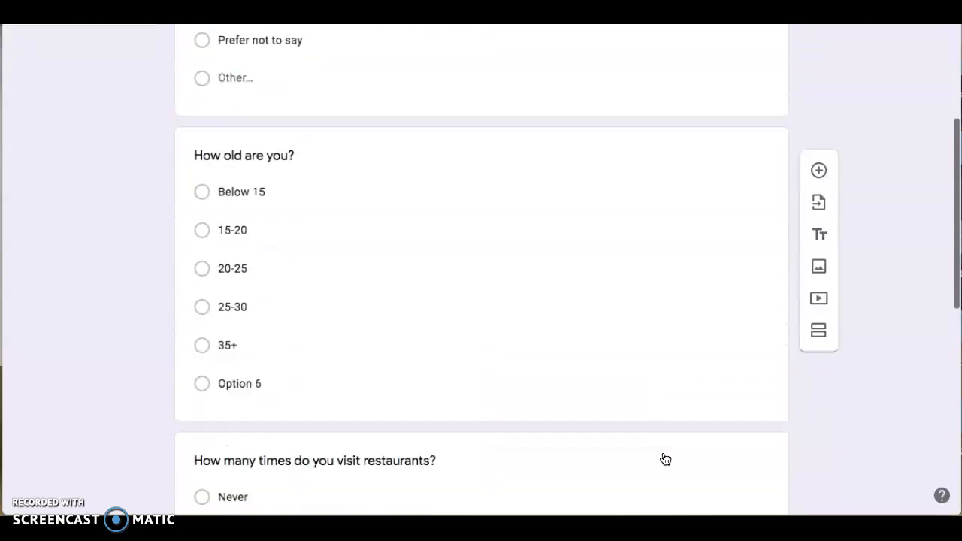
pyautogui.scroll(-5, 666, 459)
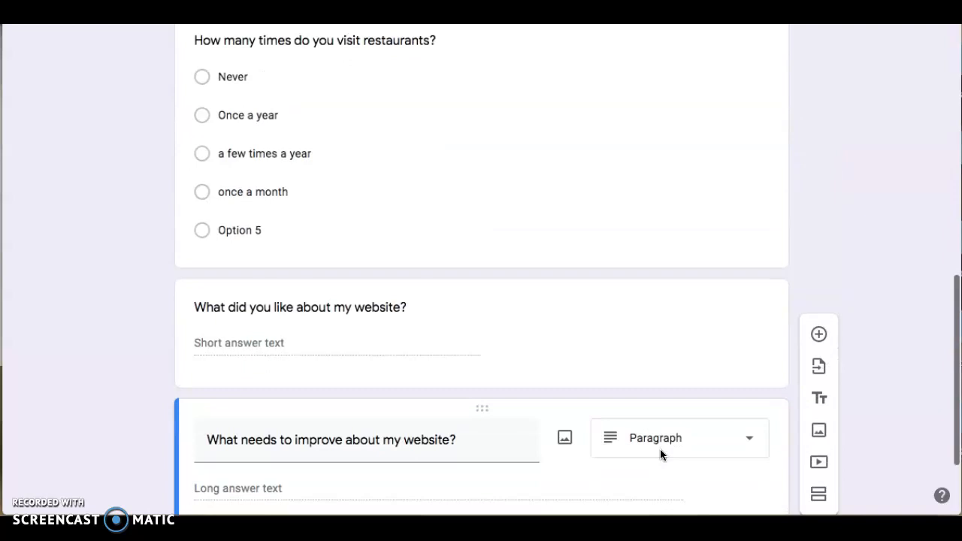
pyautogui.scroll(-2, 661, 449)
pyautogui.scroll(10, 660, 449)
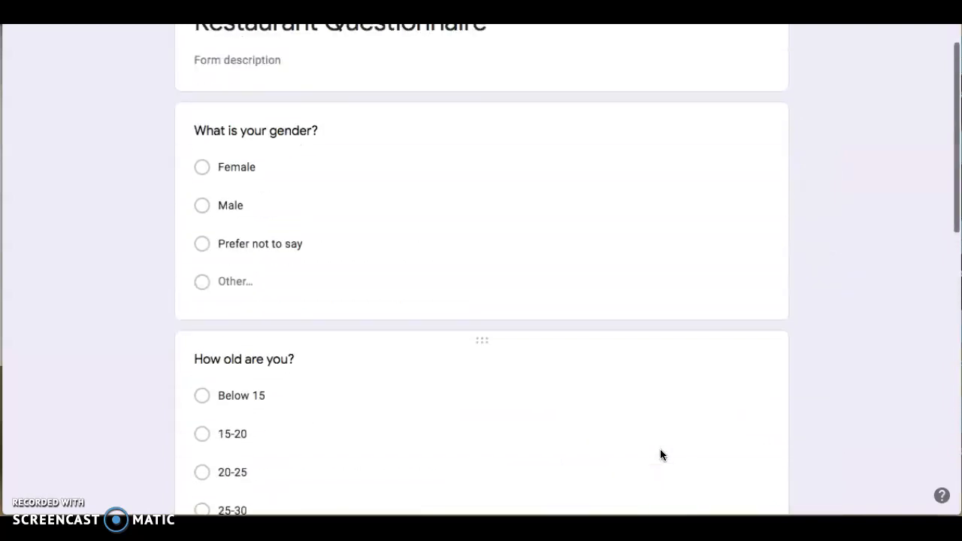
pyautogui.scroll(2, 660, 449)
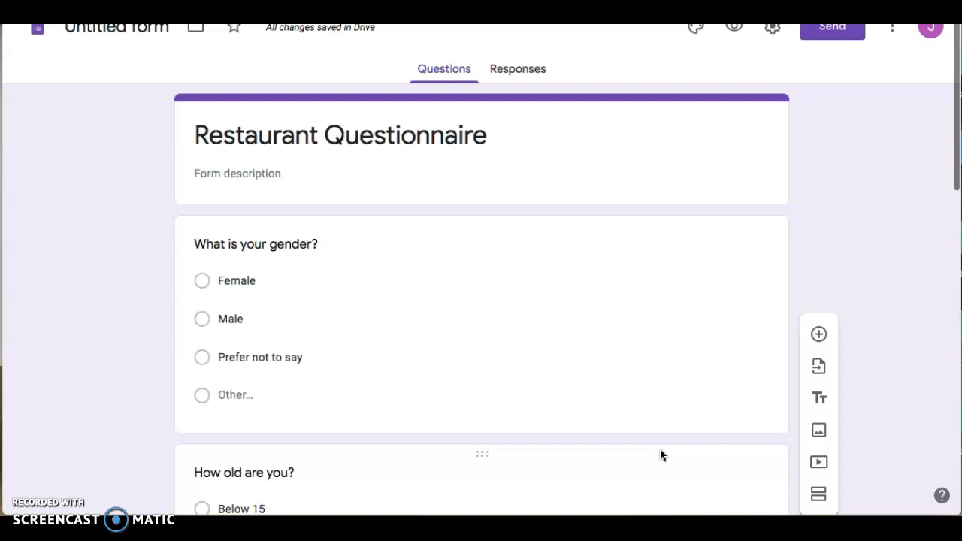
# - Check the responses collected for the form, and go back over its questions
pyautogui.click(515, 71)
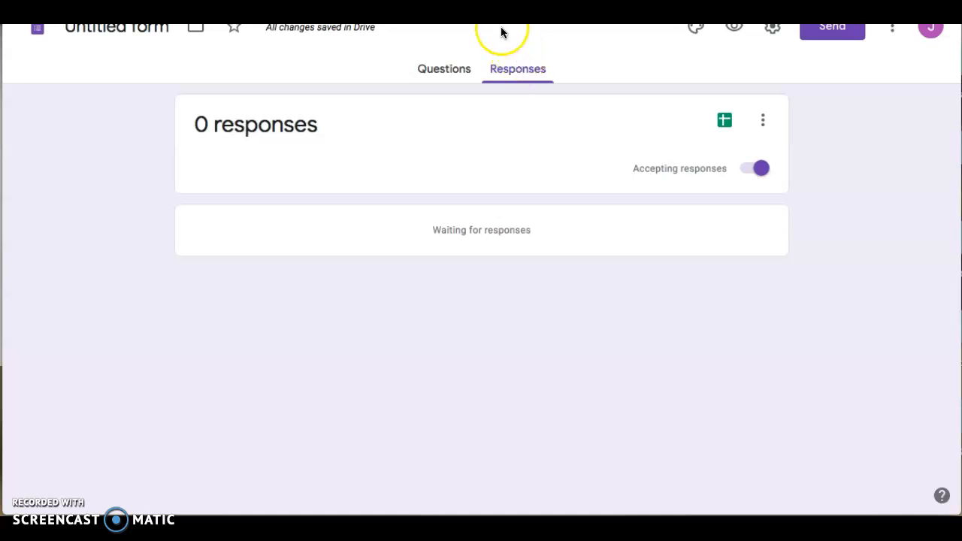
pyautogui.click(446, 73)
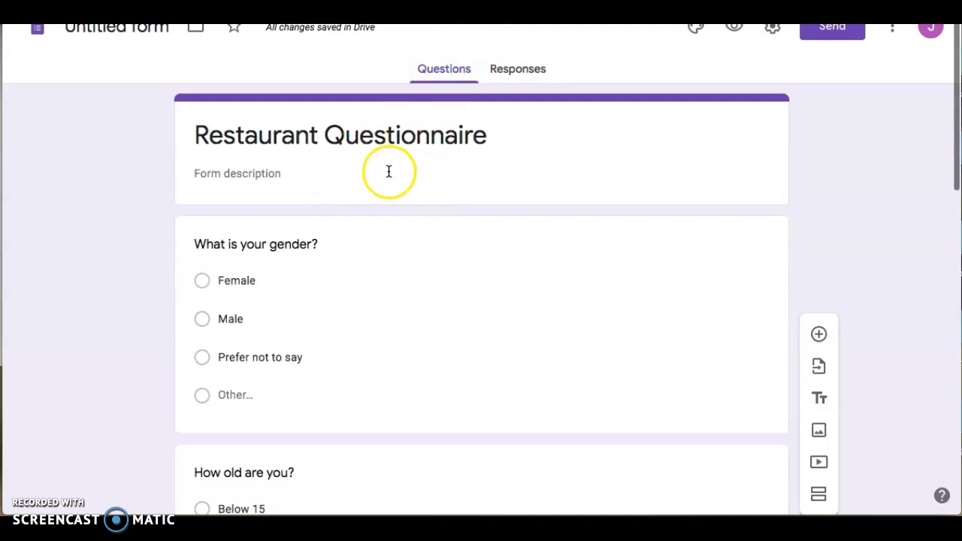
pyautogui.scroll(-7, 320, 279)
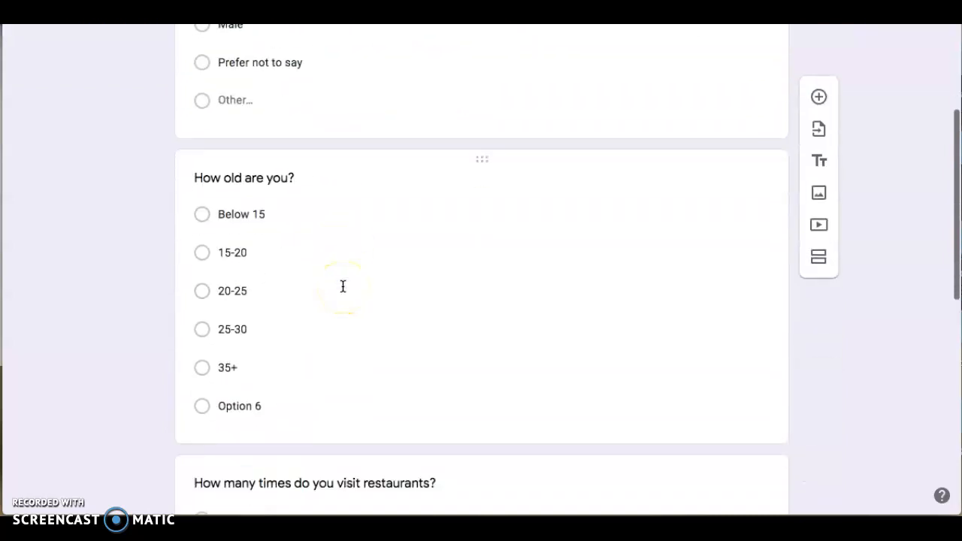
pyautogui.scroll(-4, 342, 287)
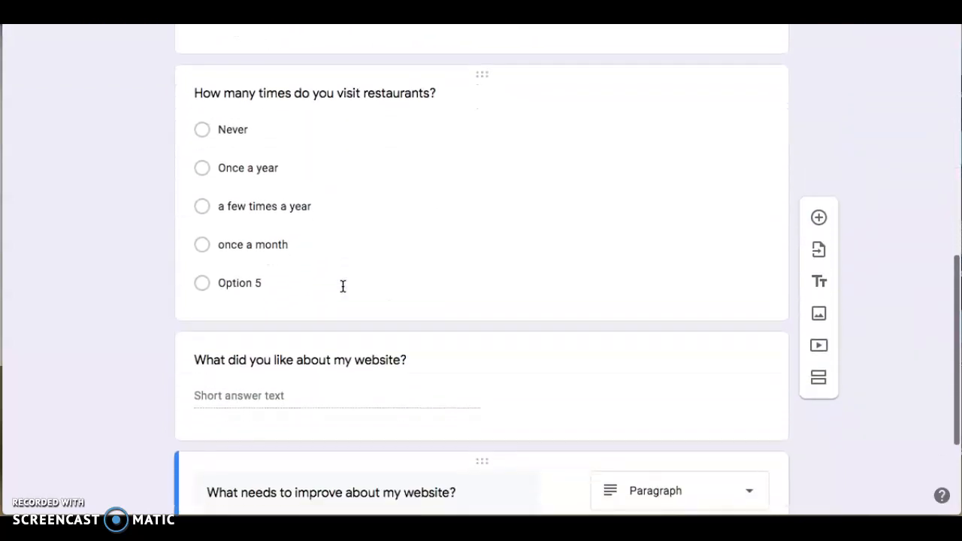
pyautogui.scroll(6, 343, 286)
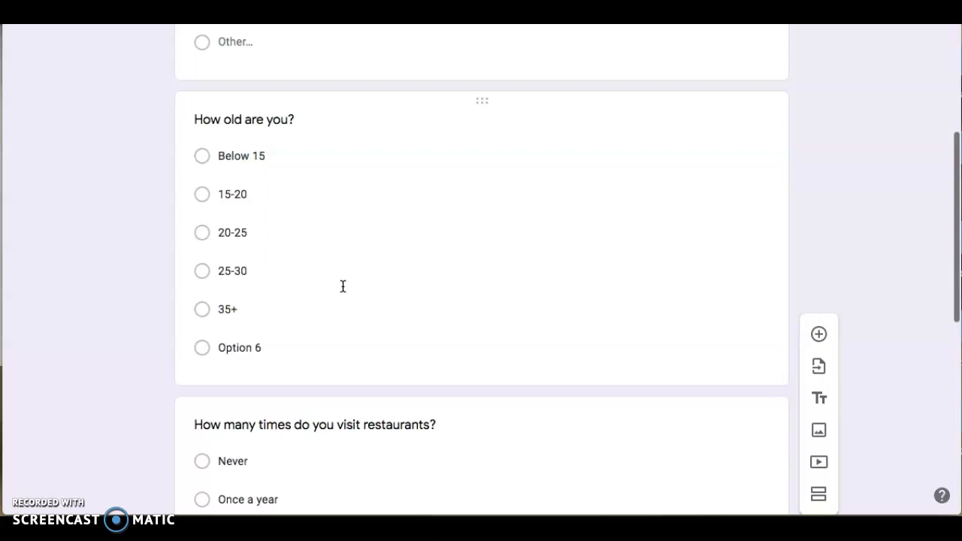
pyautogui.scroll(5, 343, 286)
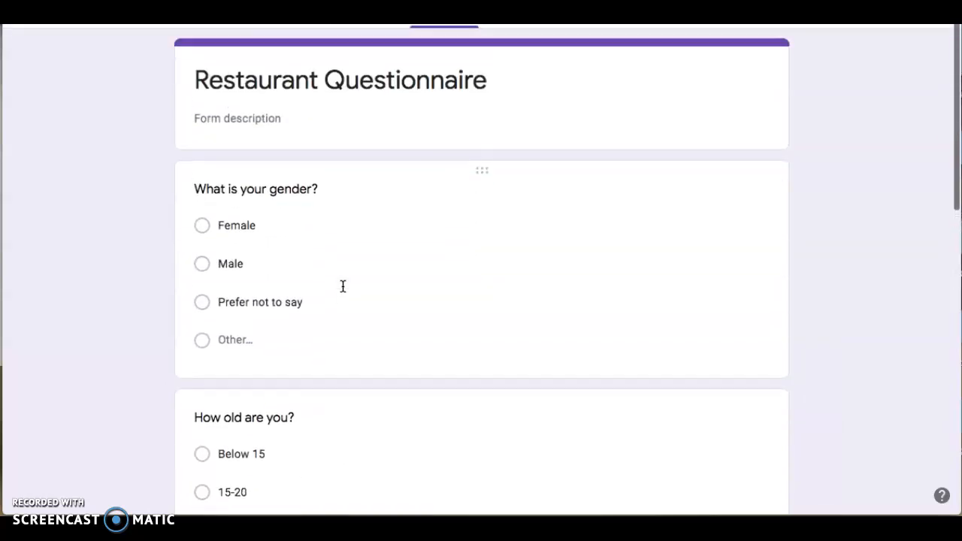